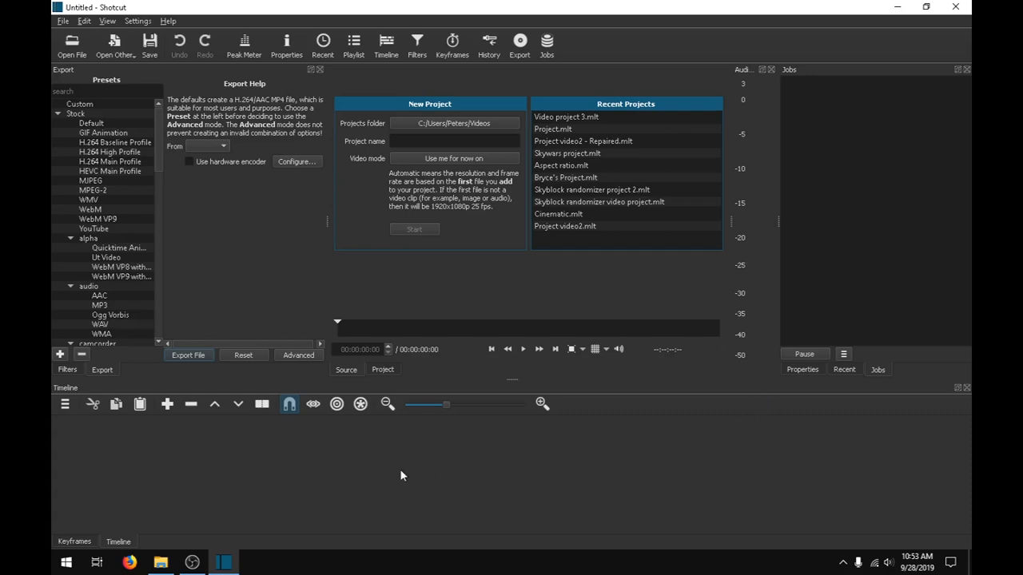
mouse_move(192, 563)
mouse_move(162, 567)
left_click(161, 563)
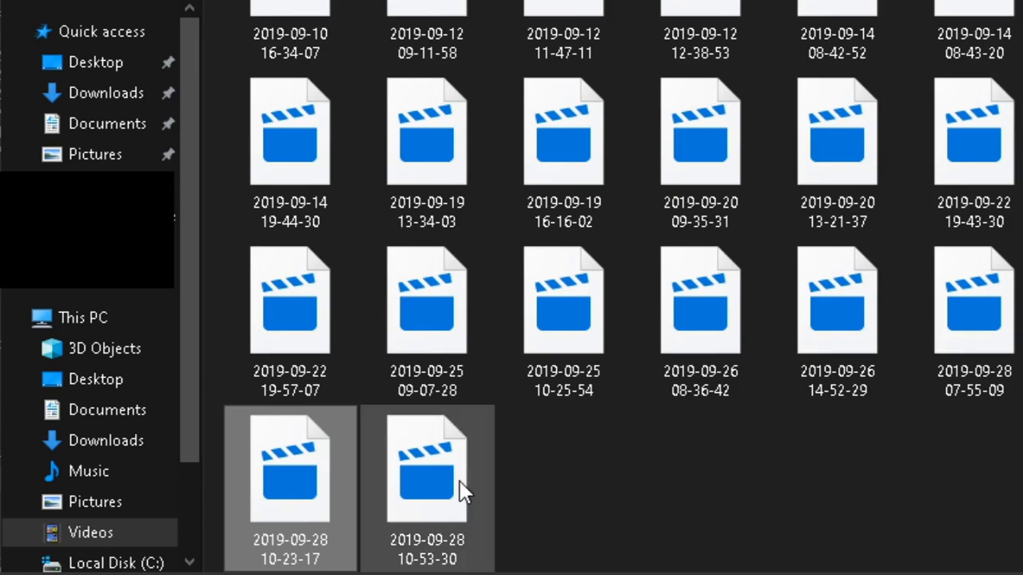
left_click_drag(304, 487, 780, 574)
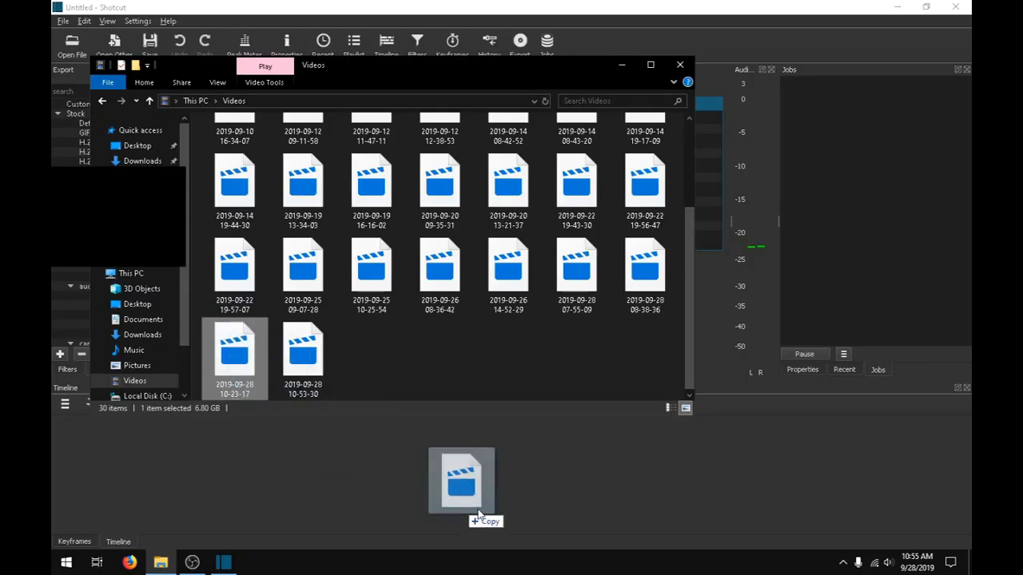
left_click_drag(478, 513, 890, 258)
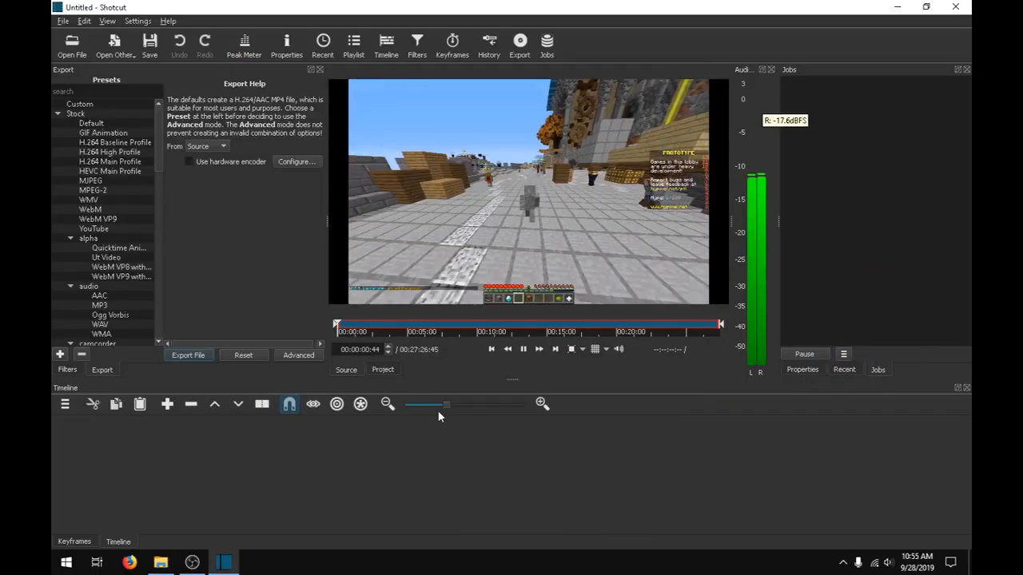
left_click(523, 349)
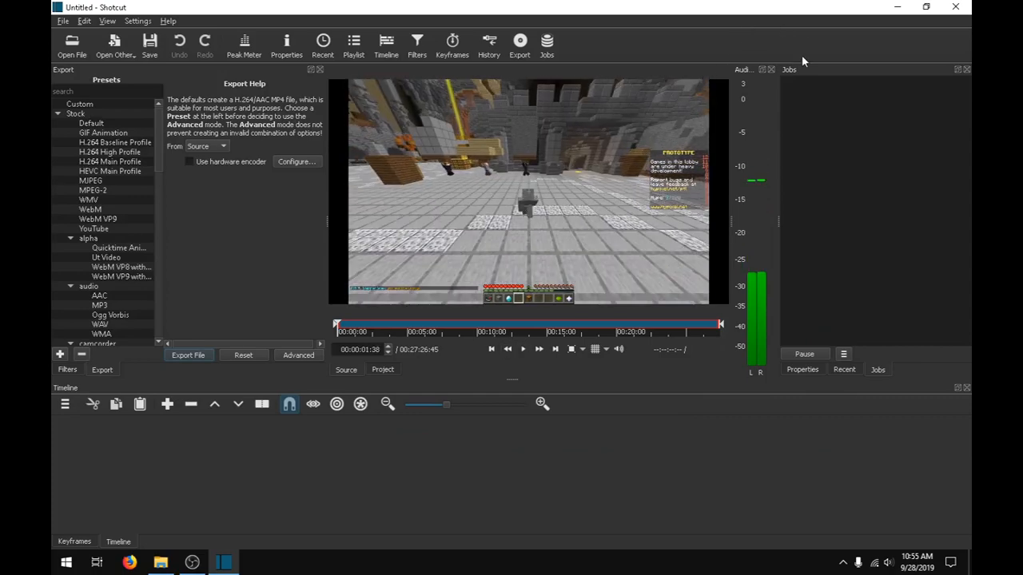
left_click(161, 562)
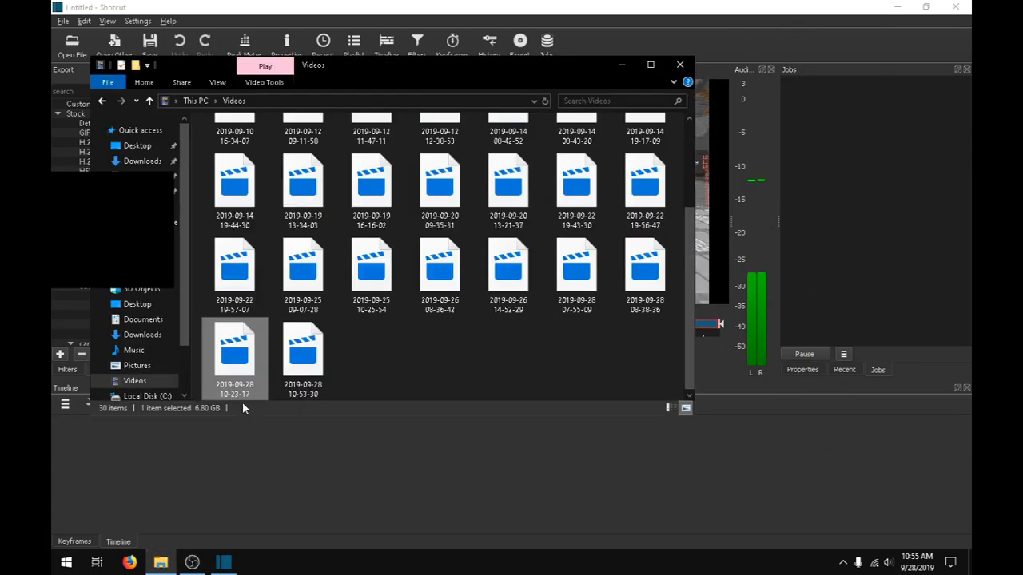
left_click_drag(411, 73, 369, 57)
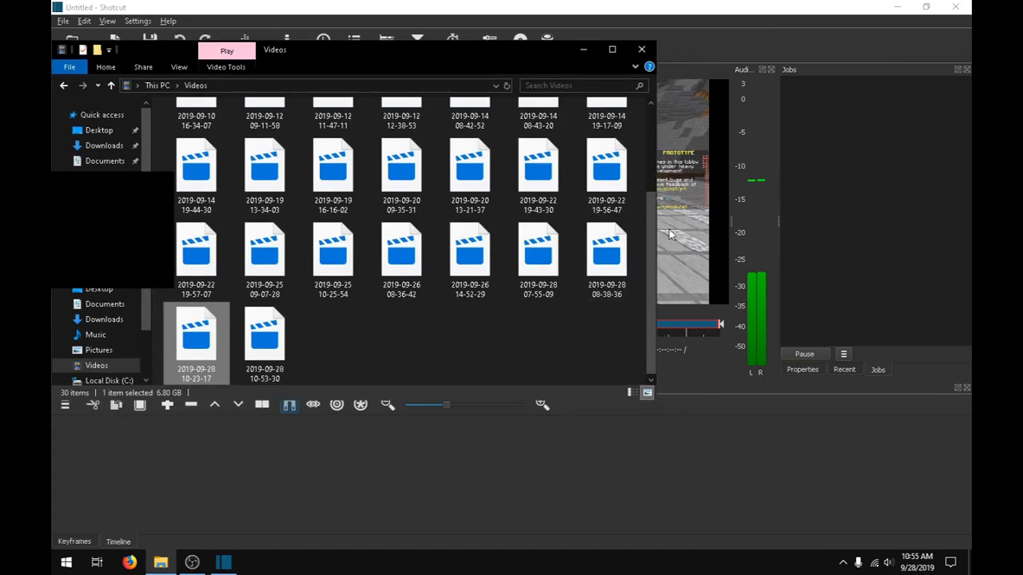
left_click(583, 49)
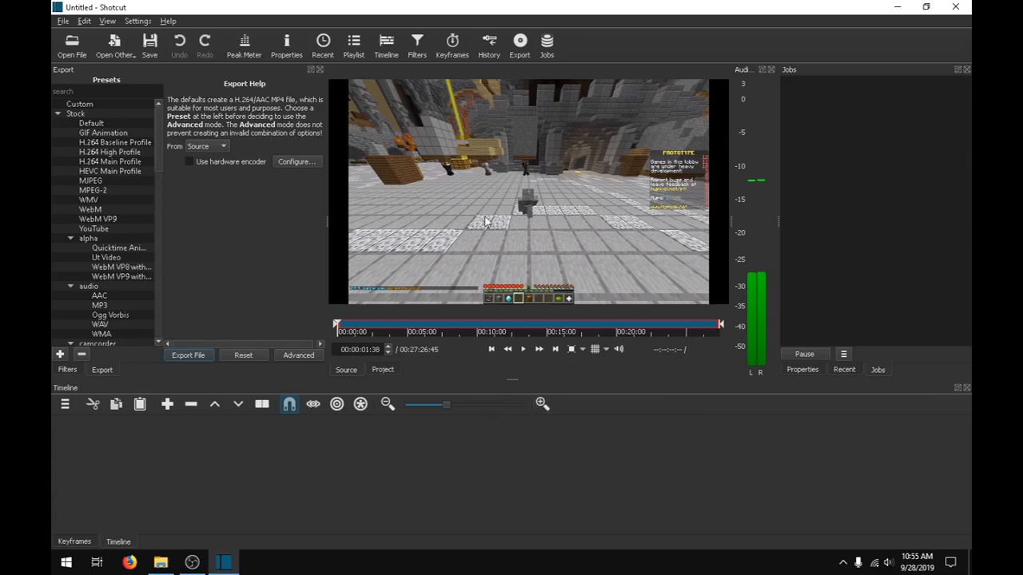
Place the previewed clip on the timeline as the first video track and return the playhead to 00:00:00:00
left_click_drag(540, 171, 114, 495)
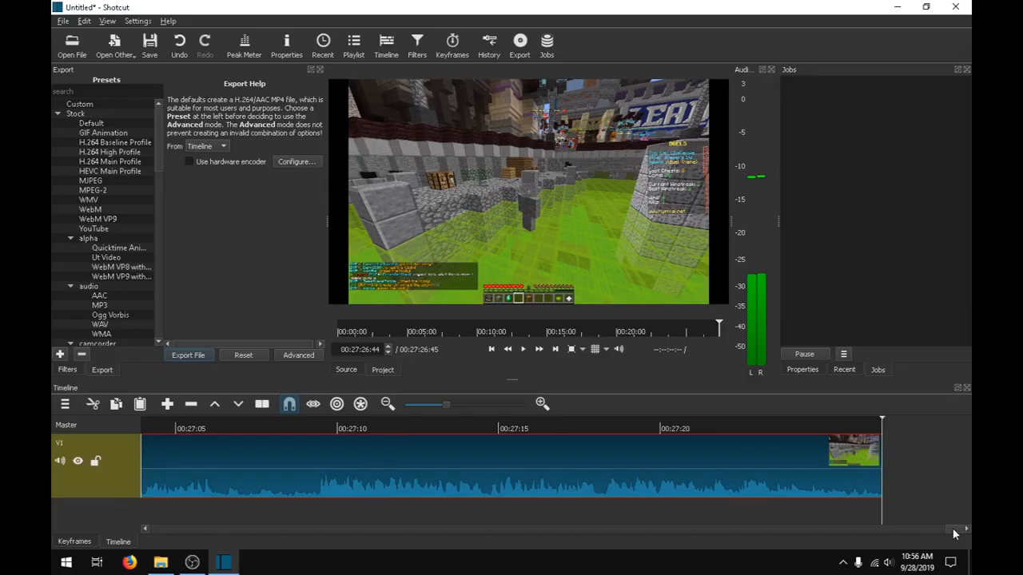
left_click_drag(952, 529, 142, 531)
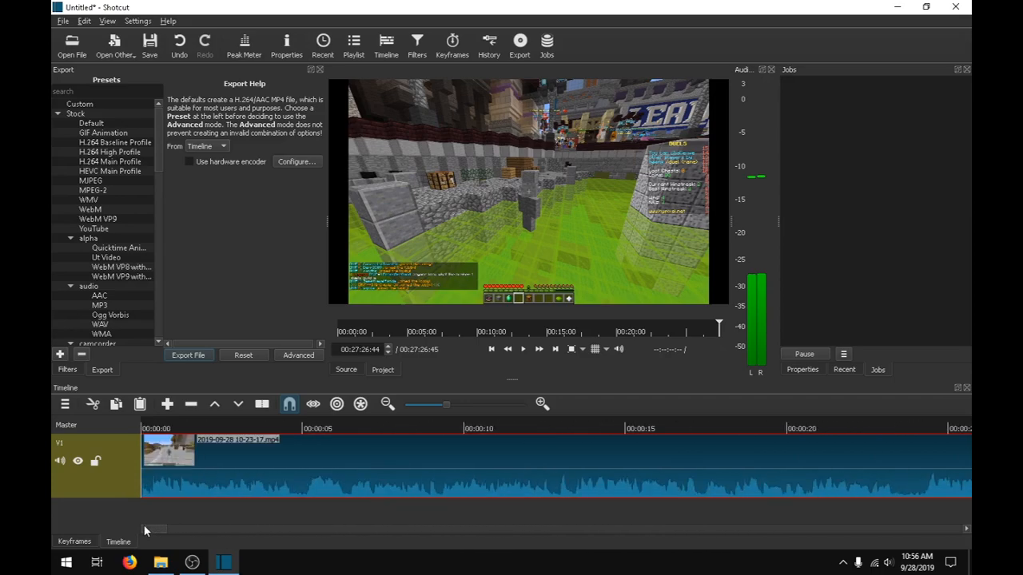
left_click(147, 429)
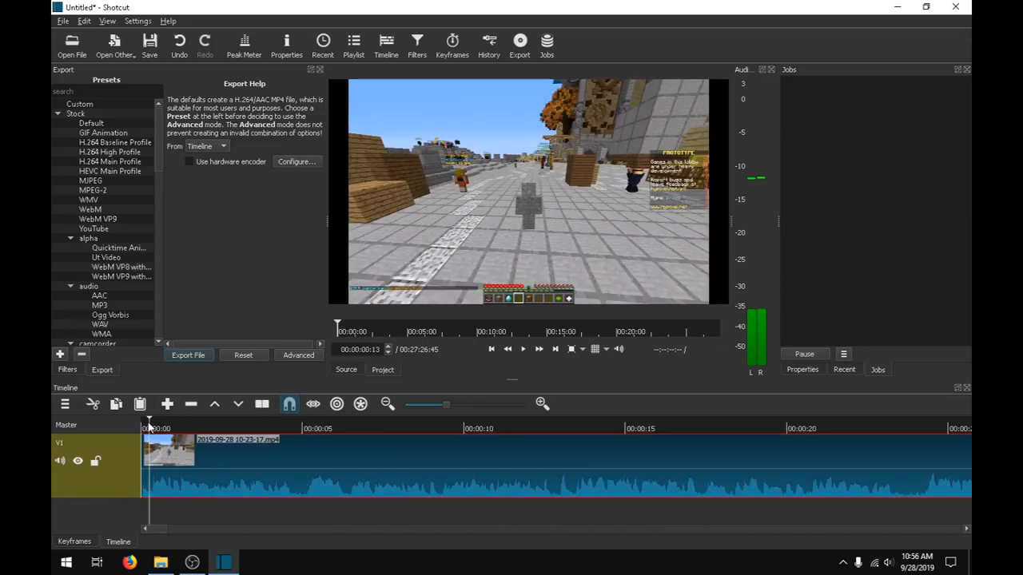
left_click(144, 429)
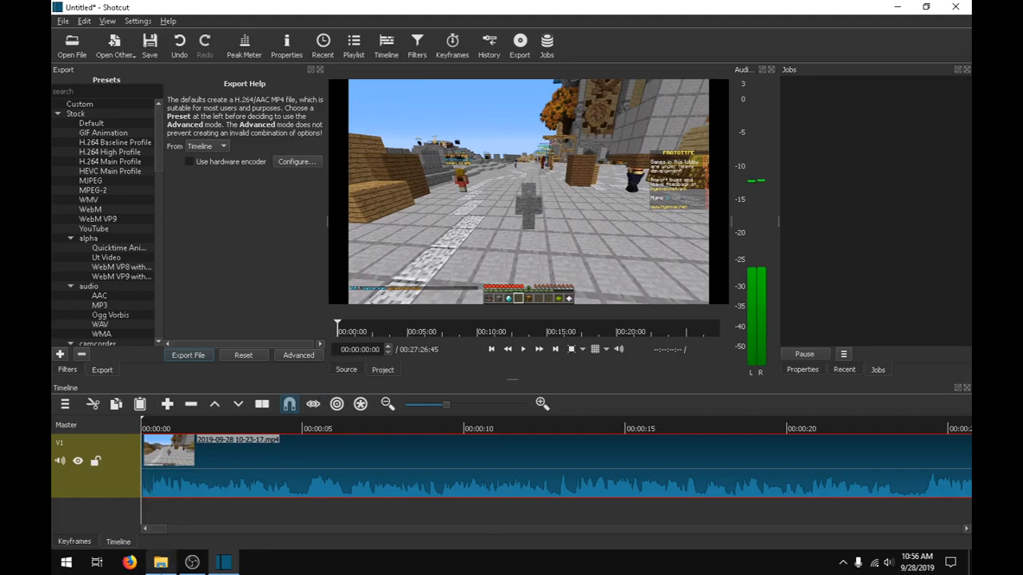
Check the system speaker volume and play the opening seconds of the timeline clip to judge its loudness
mouse_move(161, 561)
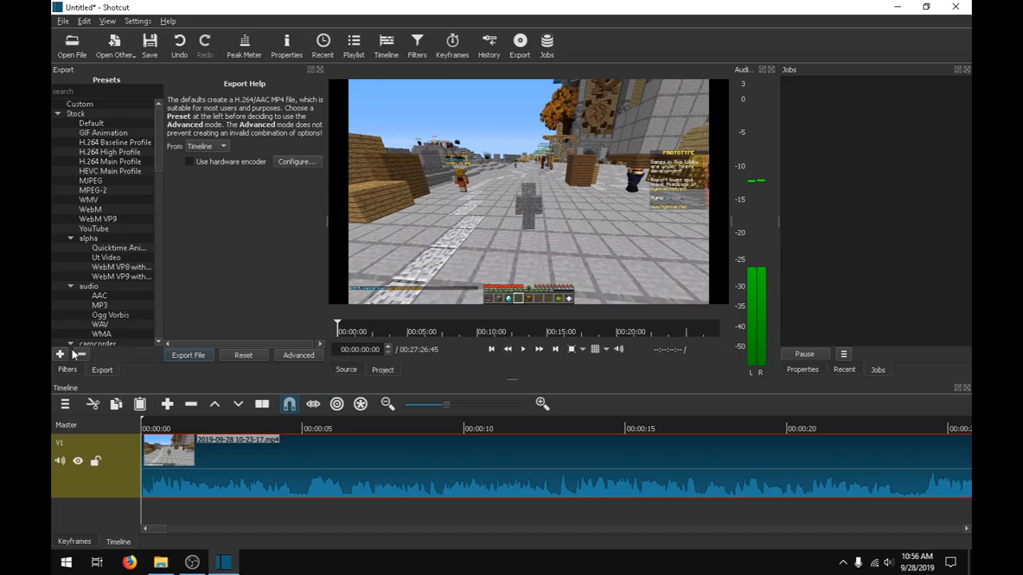
left_click(289, 402)
left_click(888, 561)
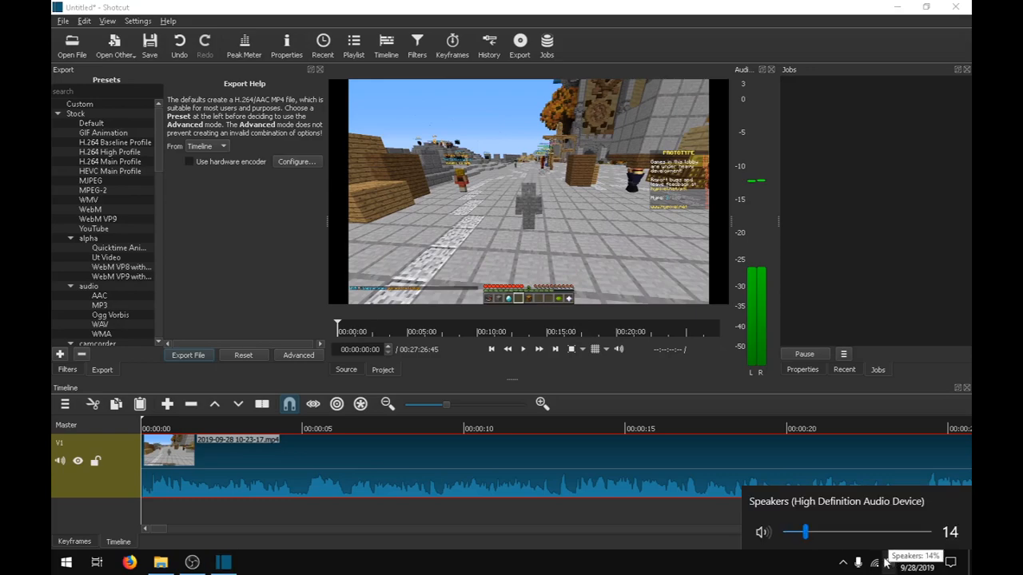
left_click(889, 562)
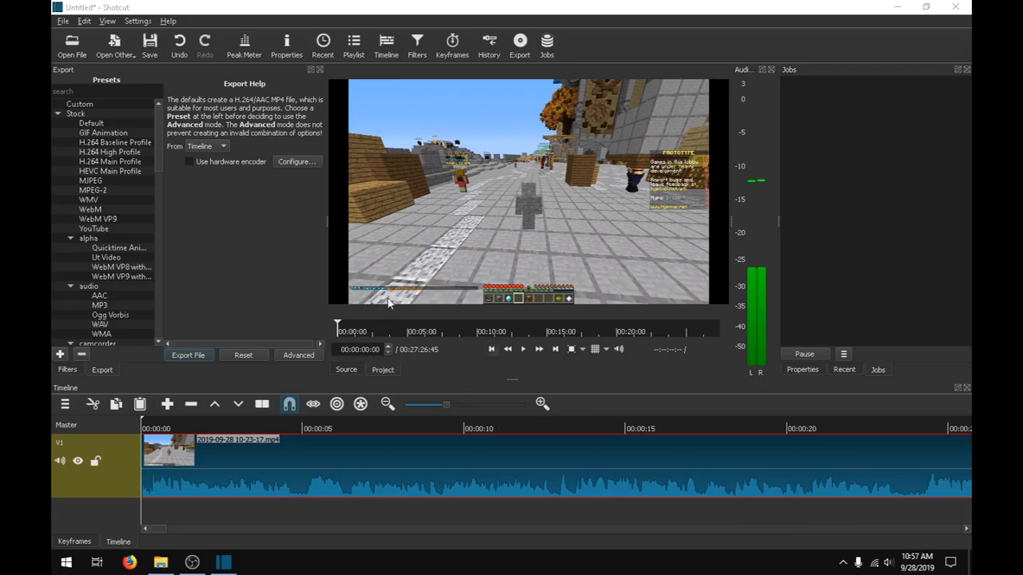
left_click(521, 355)
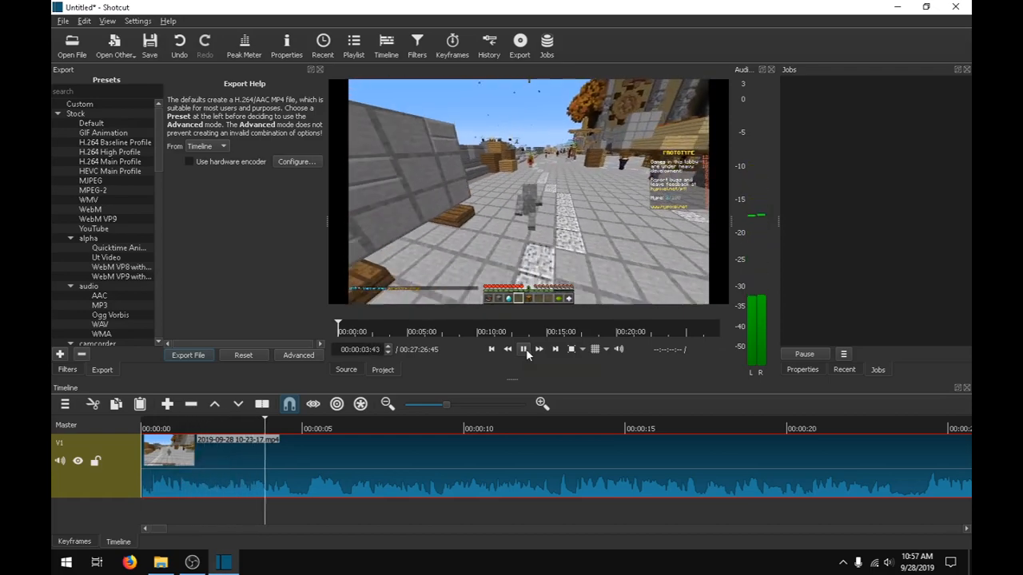
left_click(525, 352)
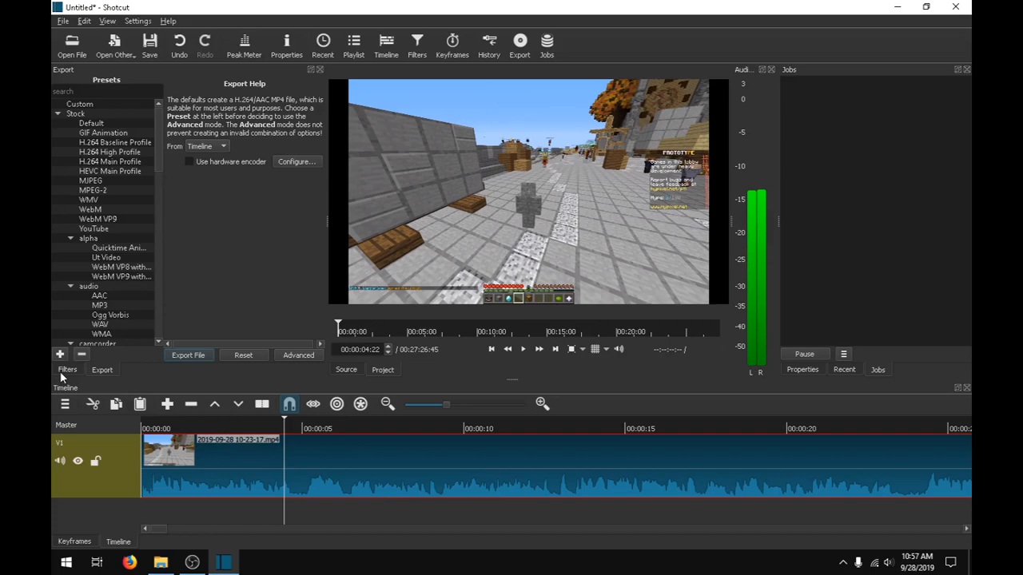
Look through the favorite, video and audio filters, and add the Gain / Volume audio filter to the gameplay clip
left_click(84, 22)
mouse_move(138, 22)
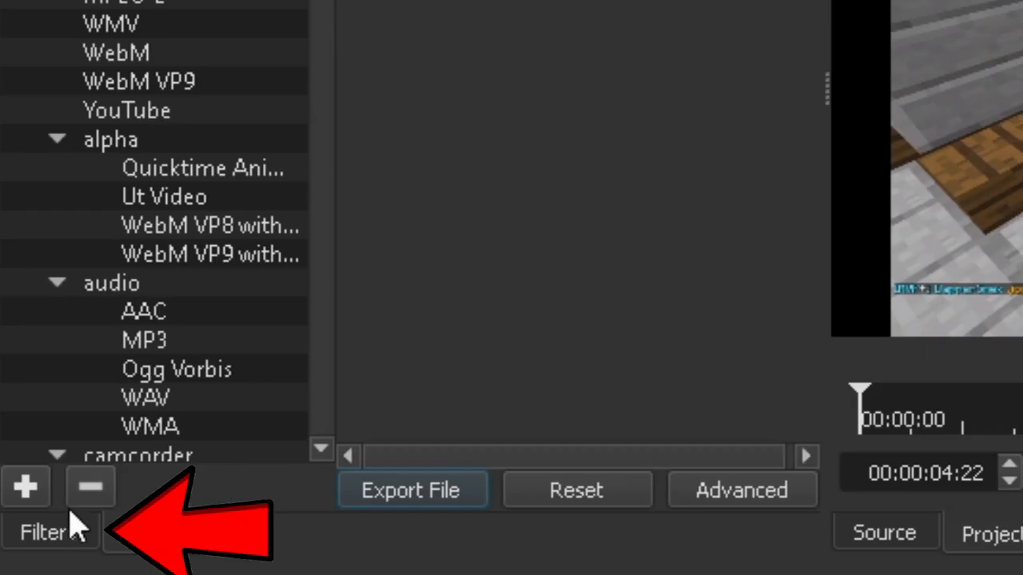
left_click(65, 537)
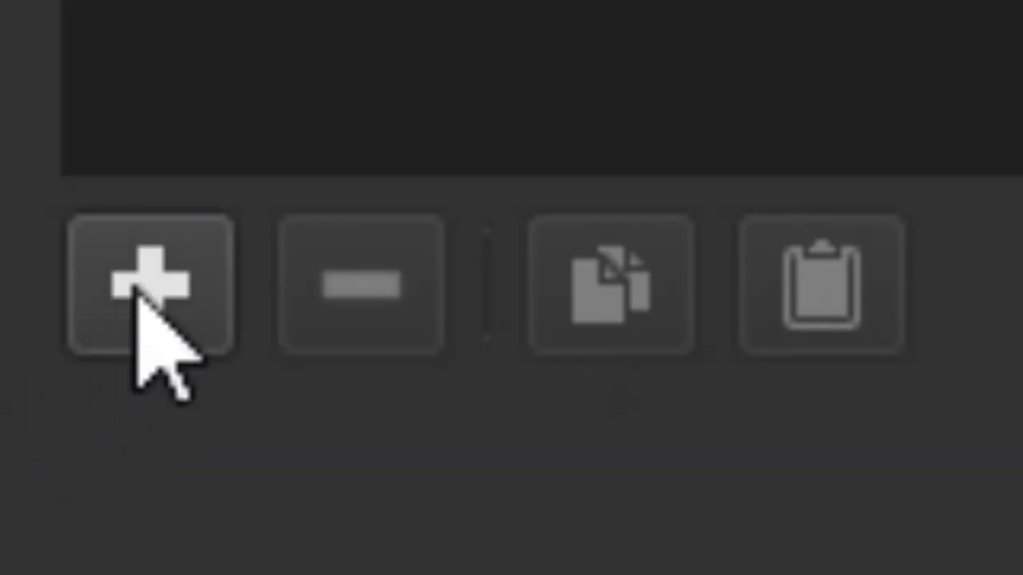
left_click(66, 193)
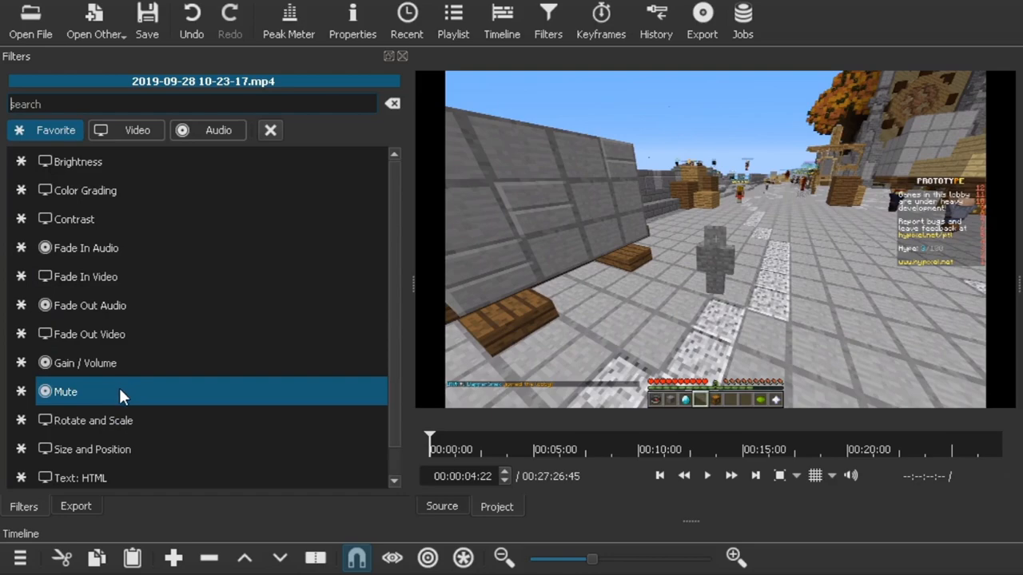
scroll(119, 388, "down", 1)
scroll(64, 200, "up", 1)
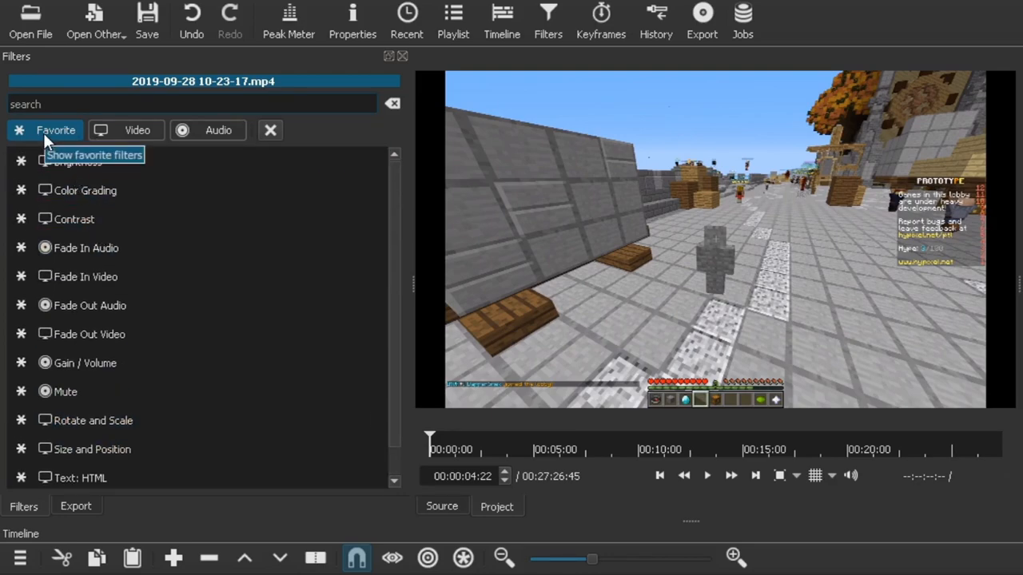
left_click(109, 128)
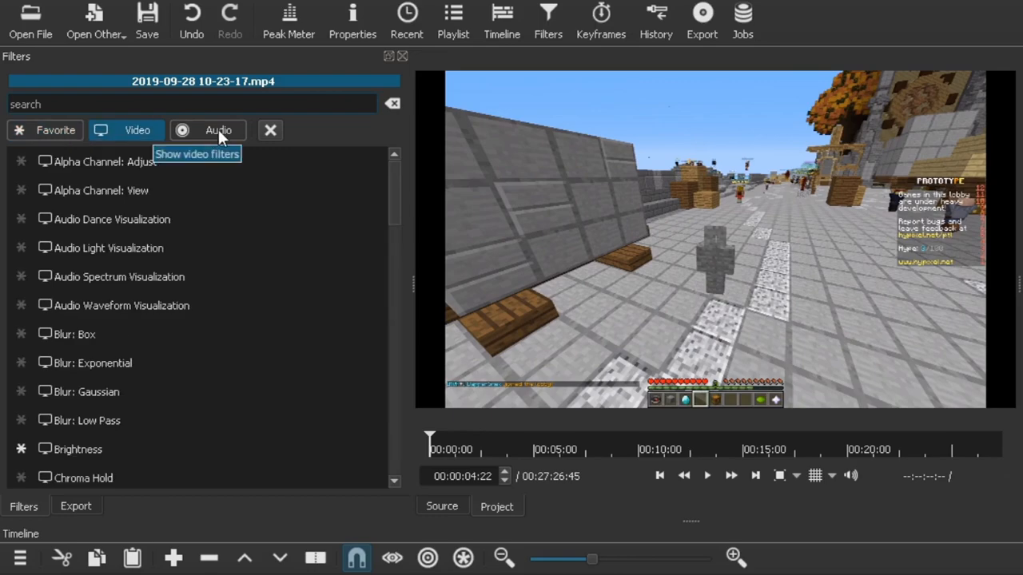
left_click(217, 128)
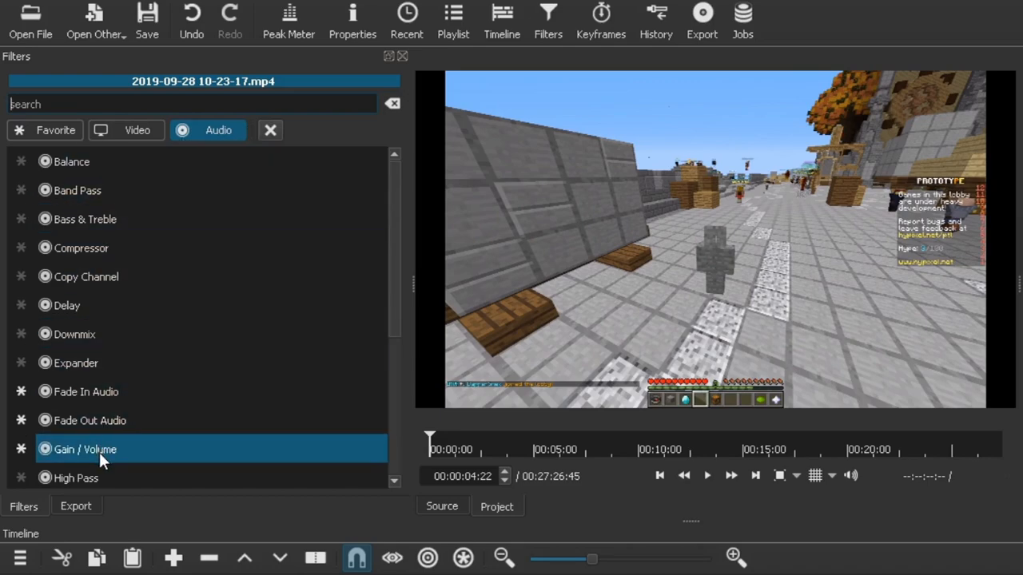
left_click(126, 455)
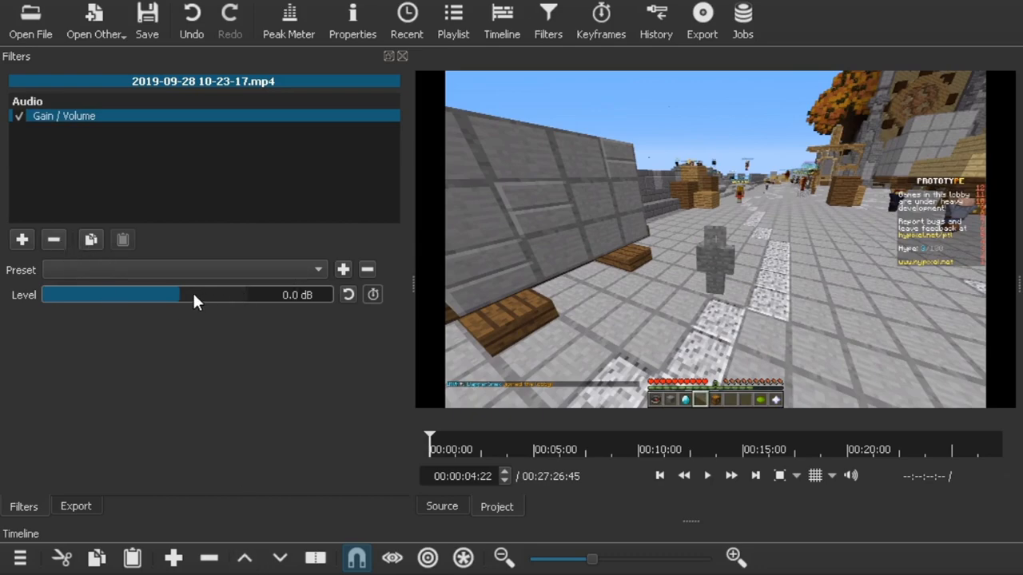
Set the Gain / Volume filter's level to 4.0 dB and play a few seconds of the clip to check the sound
left_click_drag(183, 292, 205, 353)
left_click_drag(204, 305, 196, 298)
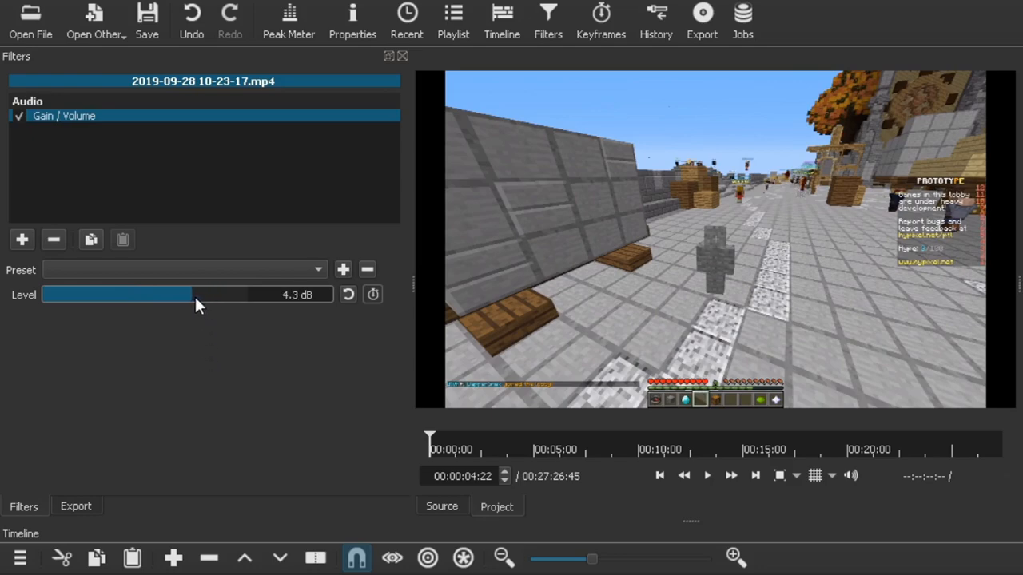
double_click(291, 296)
type("-")
type("4.")
type("0")
key("BackSpace")
key("BackSpace")
key("BackSpace")
type("4.0")
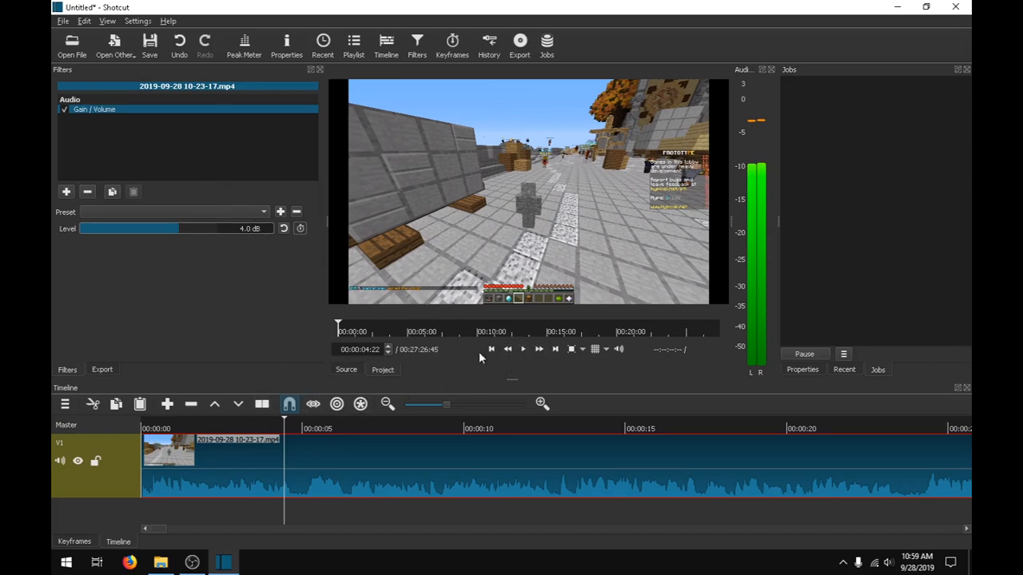
left_click(525, 351)
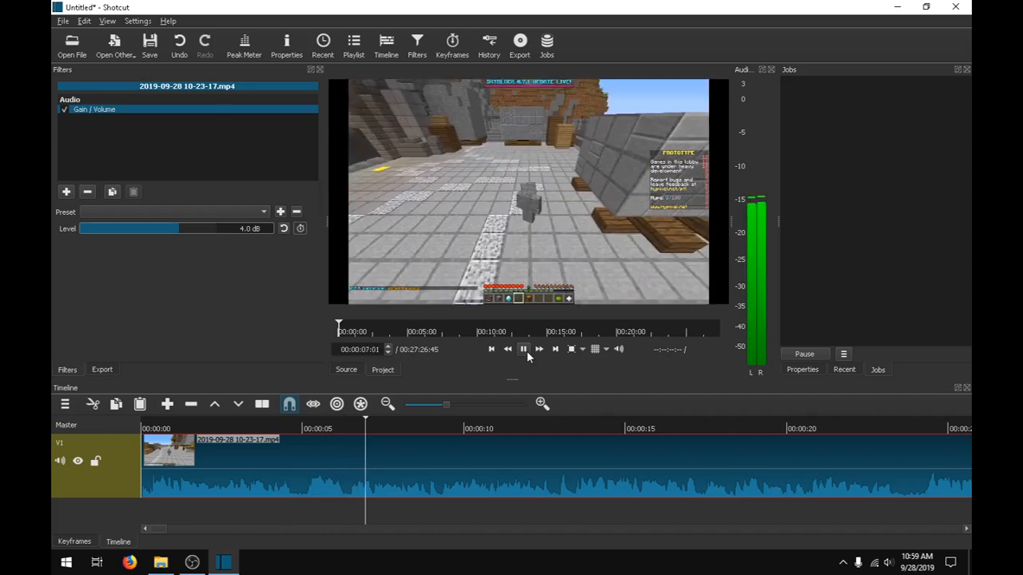
left_click(524, 349)
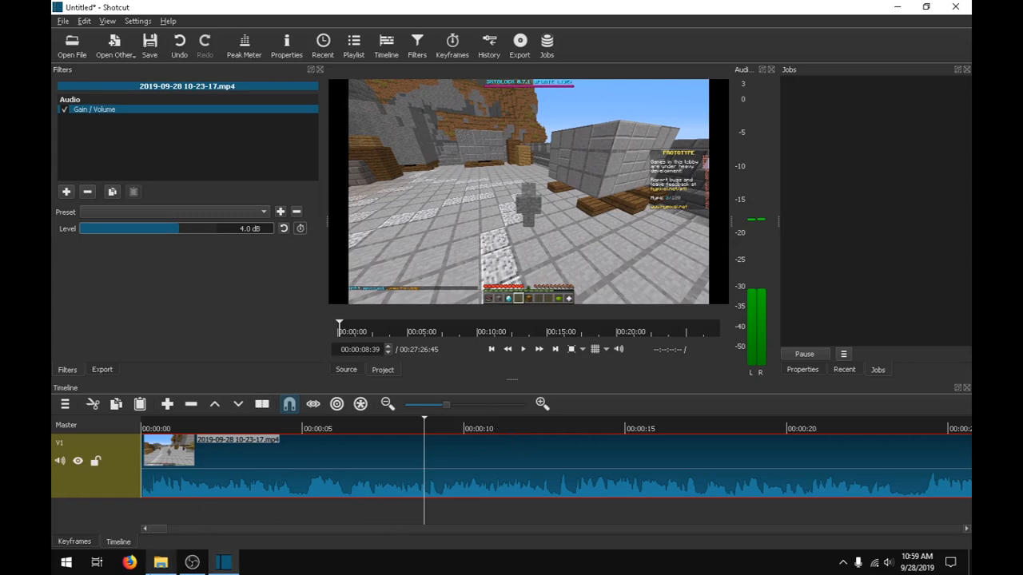
Browse File Explorer for the intro clip, and add a second video track above the gameplay clip in Shotcut
mouse_move(161, 562)
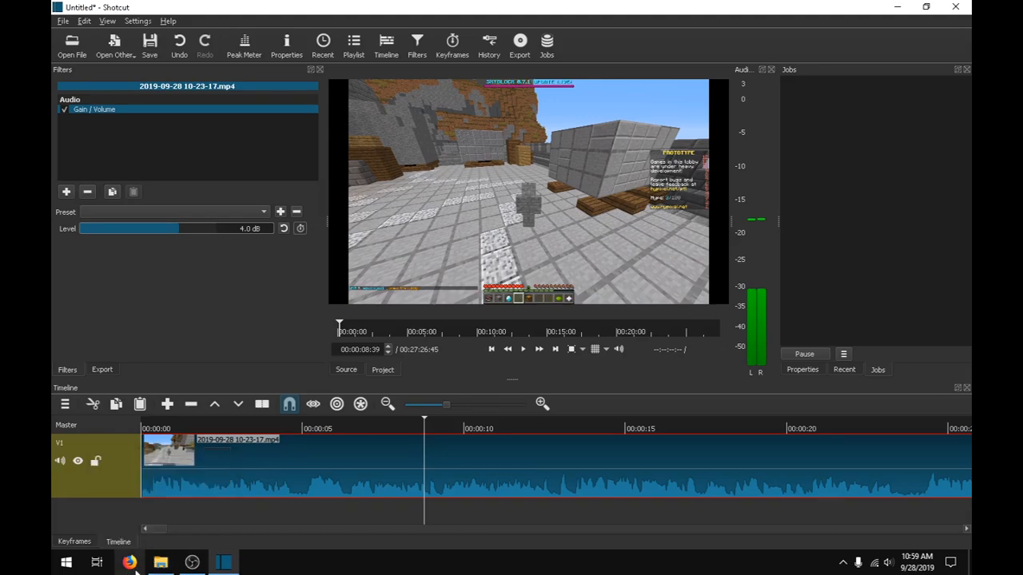
left_click(166, 564)
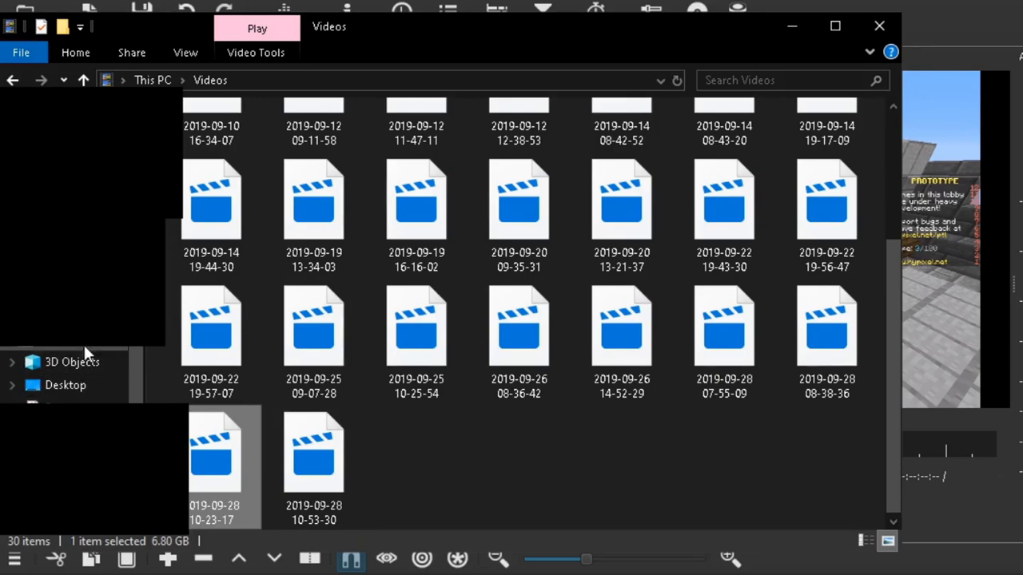
scroll(134, 356, "down", 1)
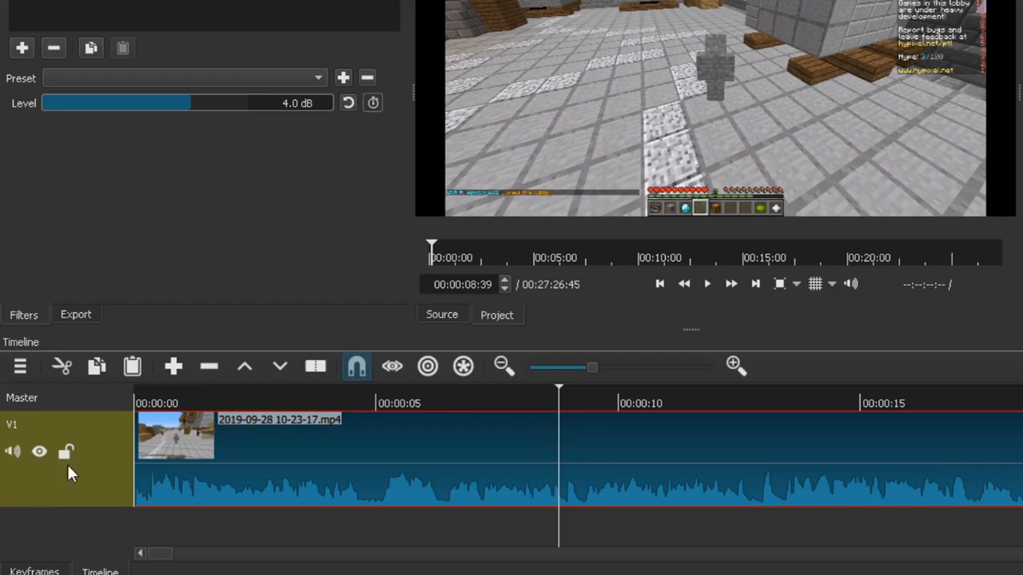
right_click(27, 510)
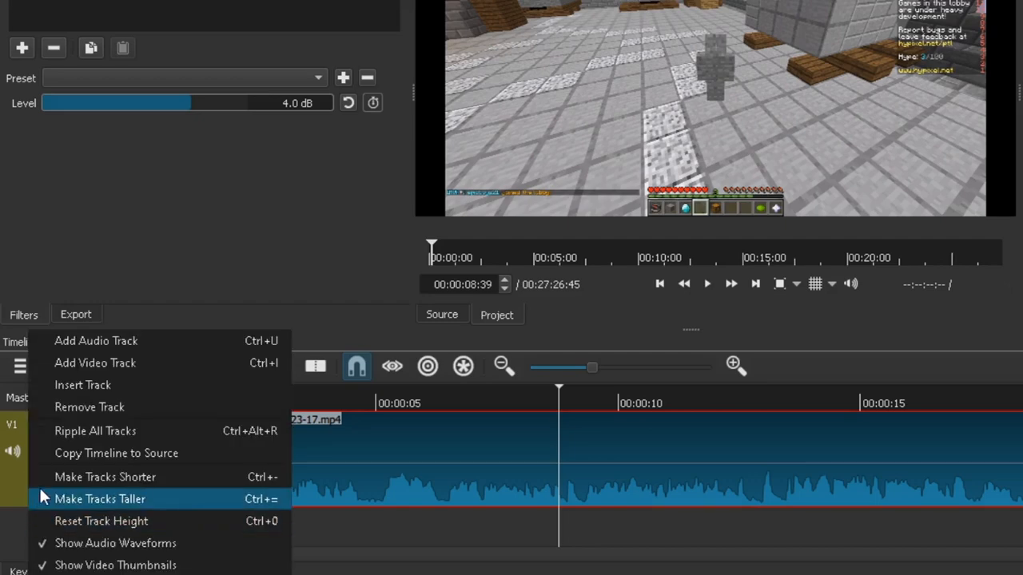
left_click(85, 364)
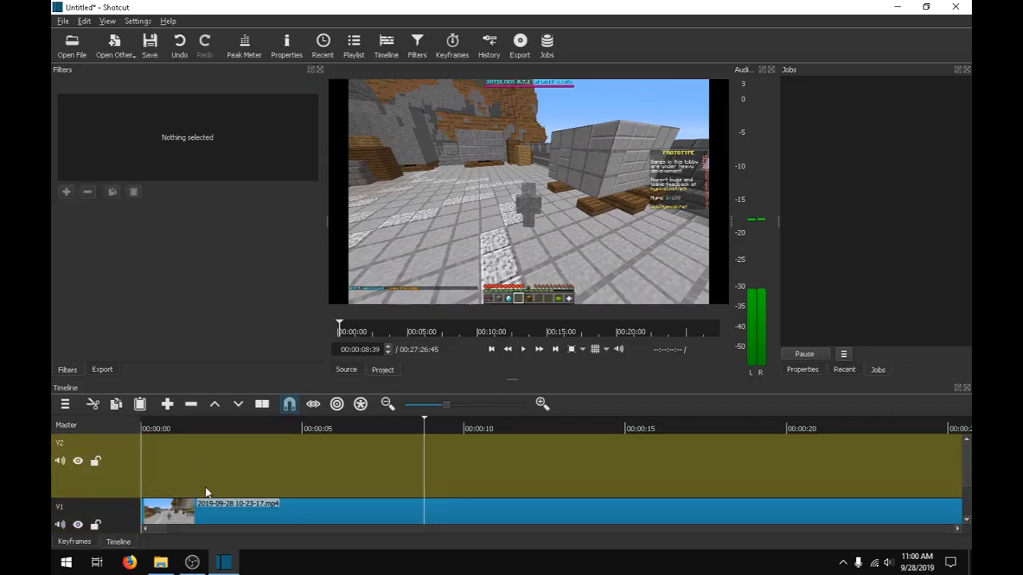
Load UseIntro.mp4 from File Explorer into the Shotcut preview player and pause its playback
left_click(160, 561)
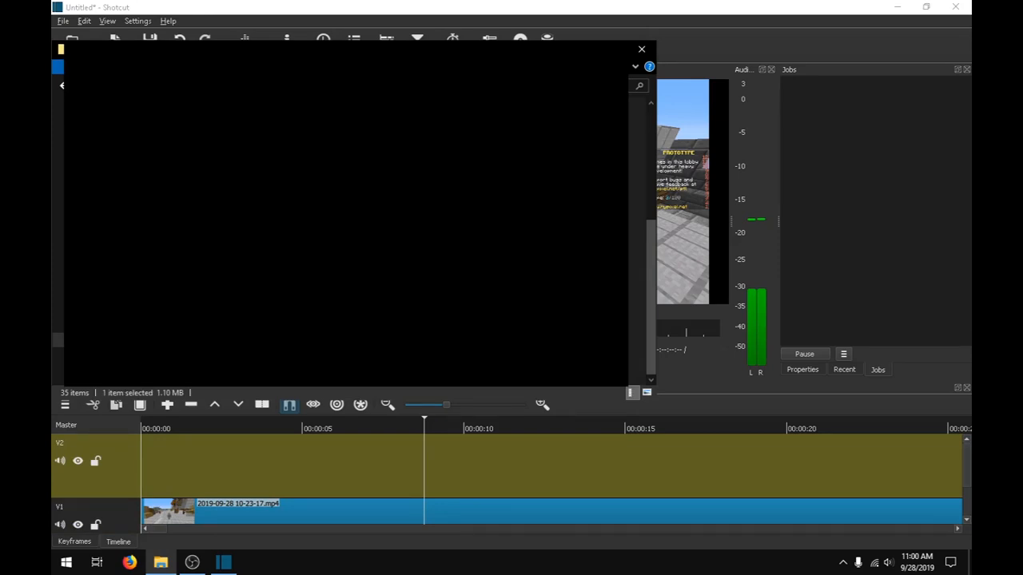
left_click_drag(639, 364, 688, 252)
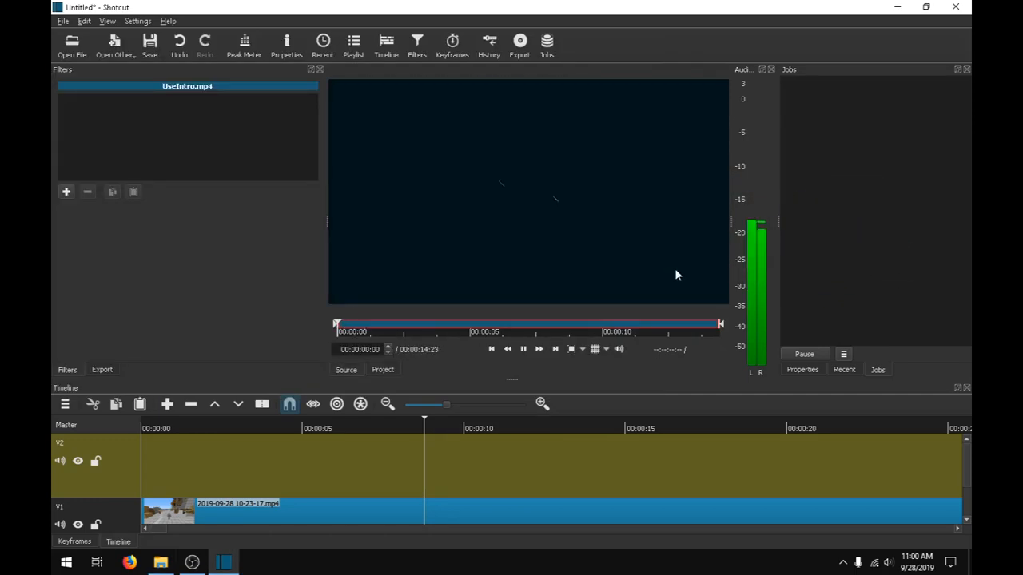
left_click(522, 349)
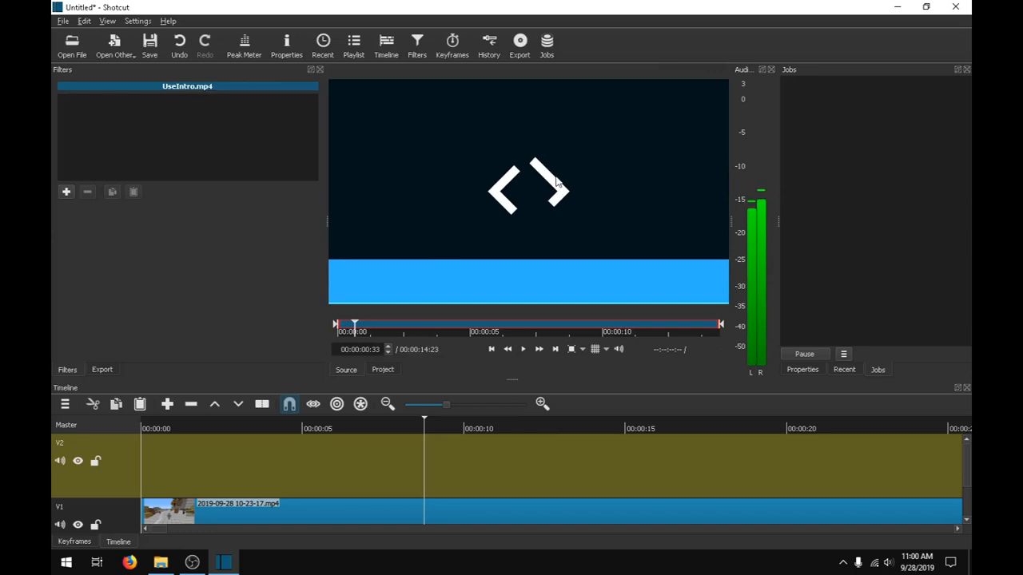
Place UseIntro.mp4 at the start of track V2 and find the point around four seconds where the intro turns black
left_click_drag(556, 182, 204, 491)
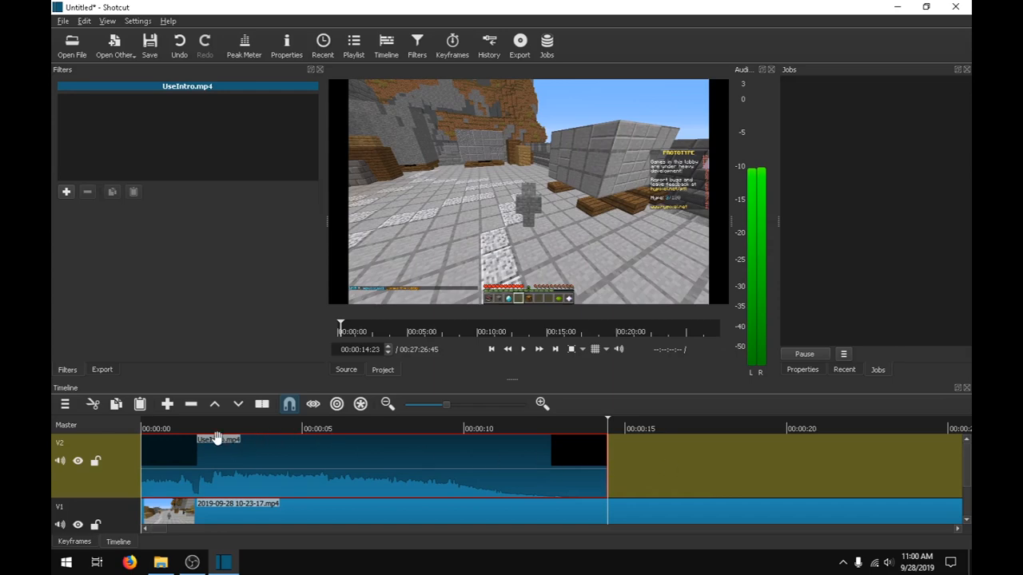
left_click(244, 428)
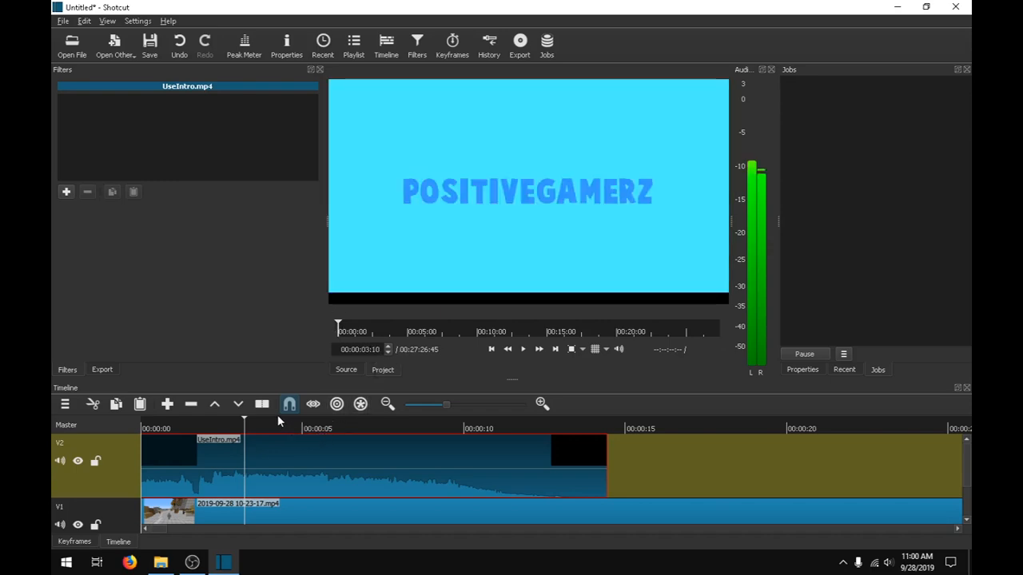
left_click(275, 425)
Set the playhead to 00:00:04:00 and move the gameplay clip on V1 to start there, beneath the intro
left_click(390, 352)
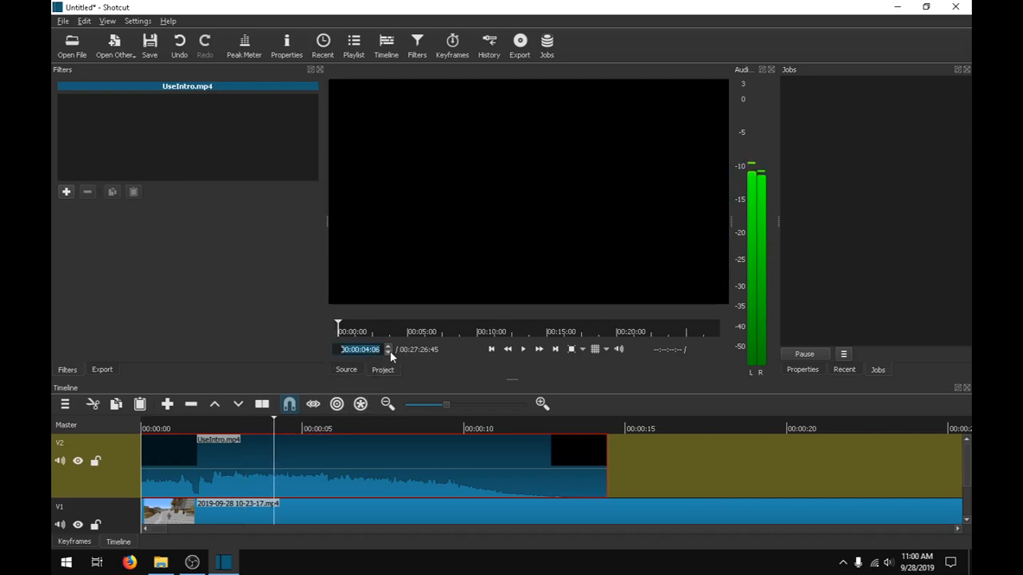
left_click(390, 351)
left_click(390, 352)
left_click(389, 351)
left_click(390, 352)
left_click(390, 351)
left_click(390, 352)
left_click(457, 508)
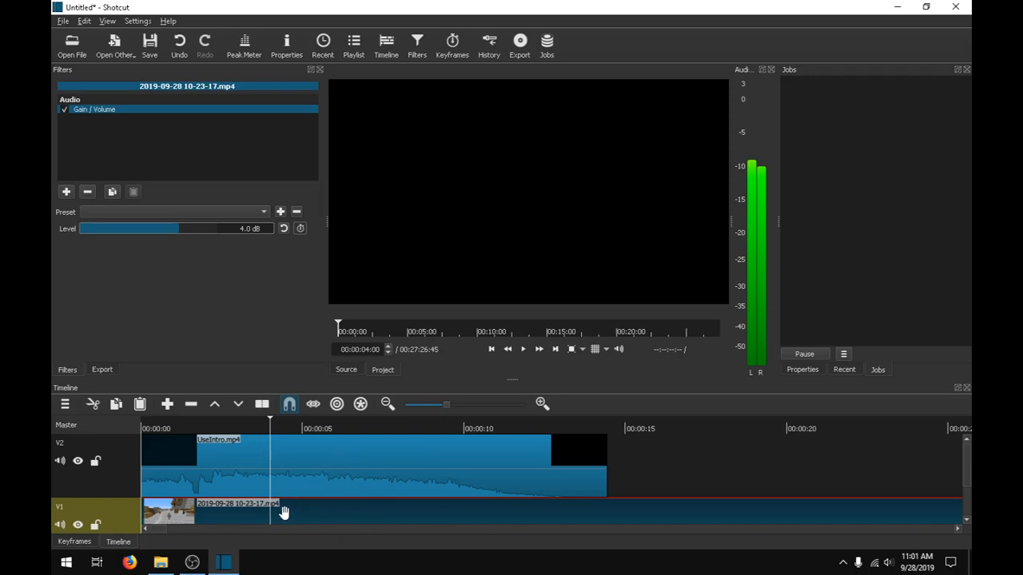
left_click_drag(283, 512, 429, 519)
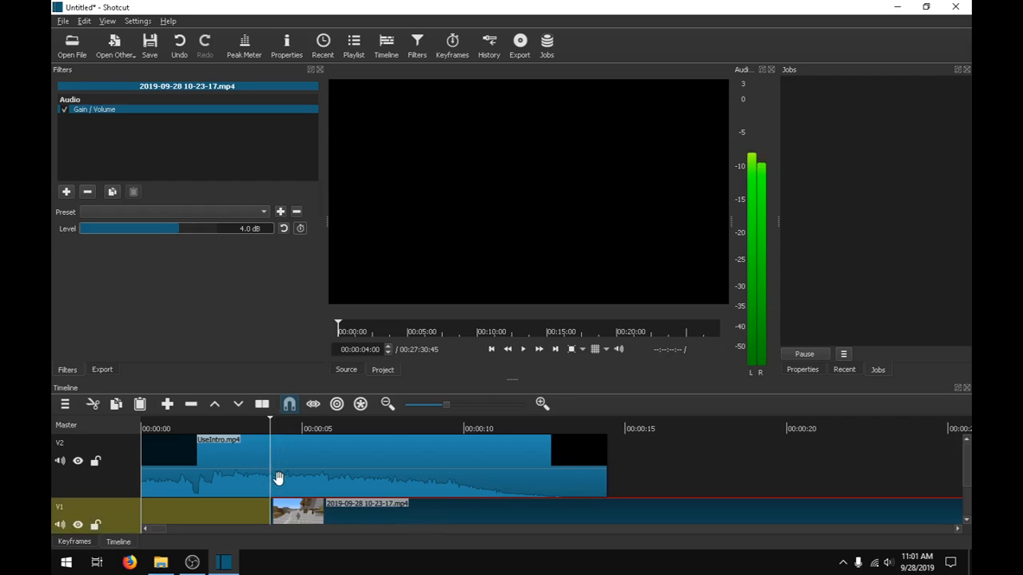
Turn timeline snapping off and back on, and play the timeline from near its start
left_click(289, 407)
left_click(290, 405)
left_click(146, 429)
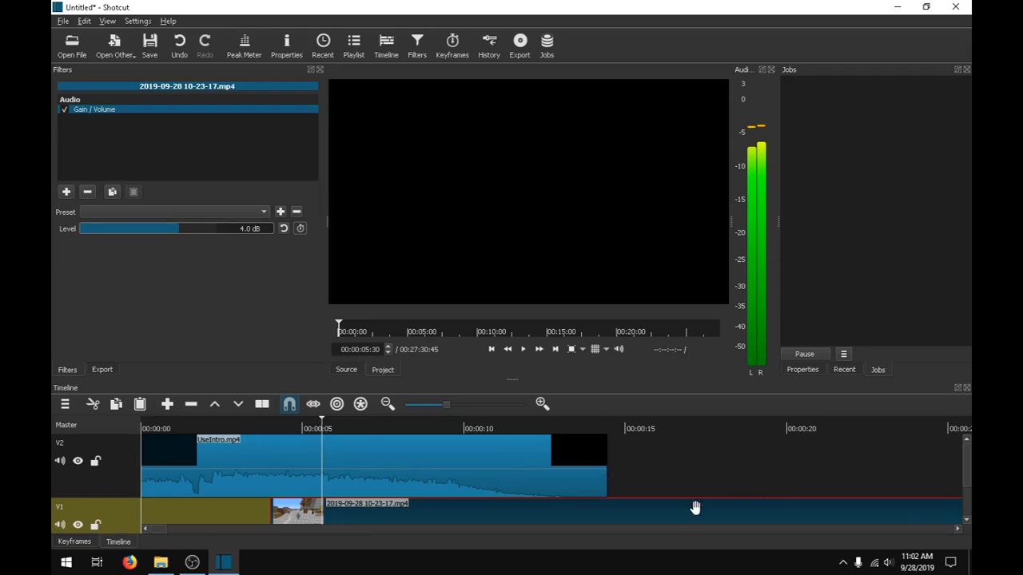
Shift the gameplay clip on V1 past the intro's end and move UseIntro.mp4 down to the start of V1
left_click_drag(619, 509, 909, 542)
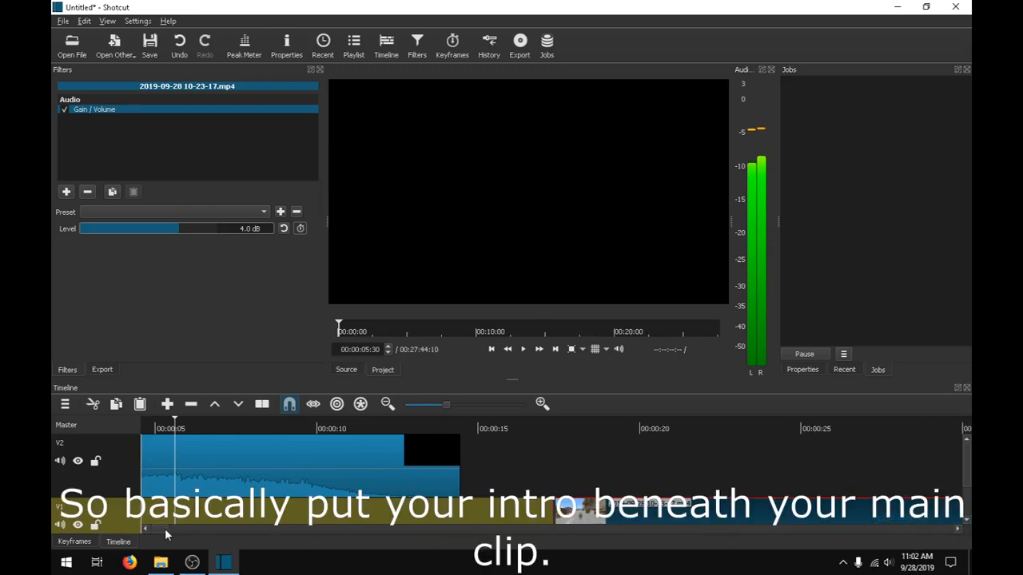
left_click_drag(164, 529, 160, 526)
left_click_drag(285, 461, 272, 517)
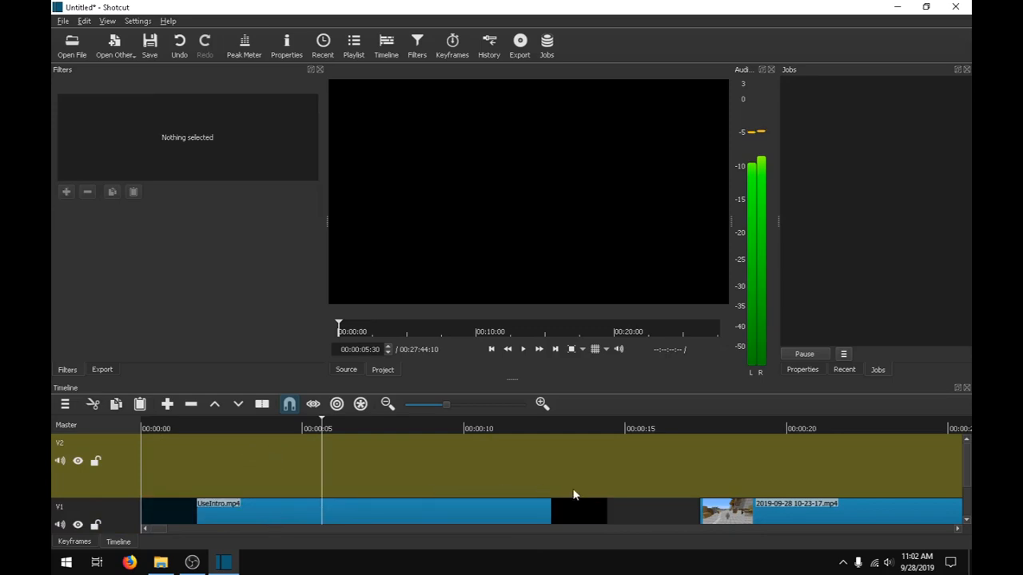
Set the playhead to 00:00:04:00 and move the gameplay clip up to V2 so it starts there
left_click(752, 505)
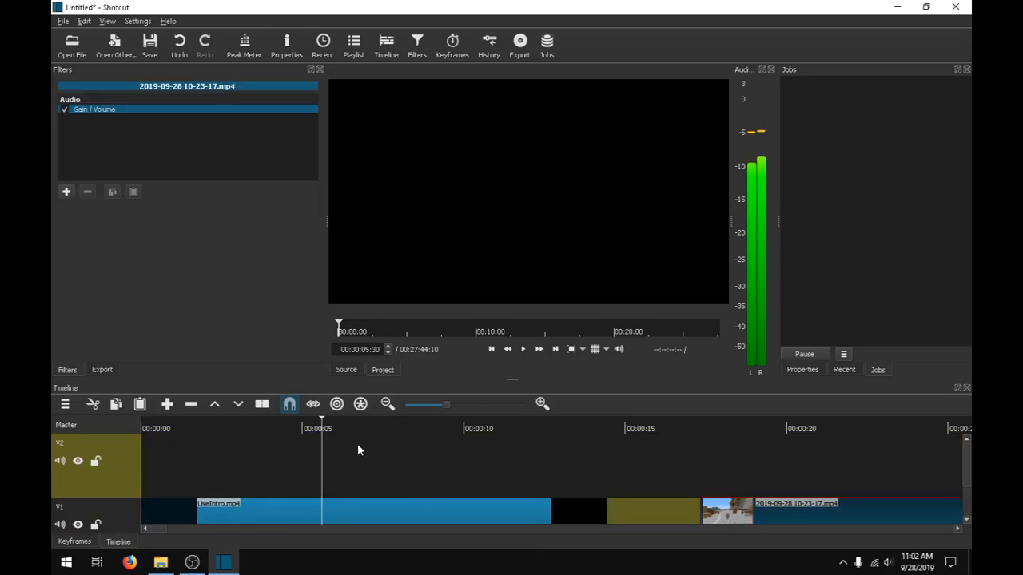
left_click(291, 421)
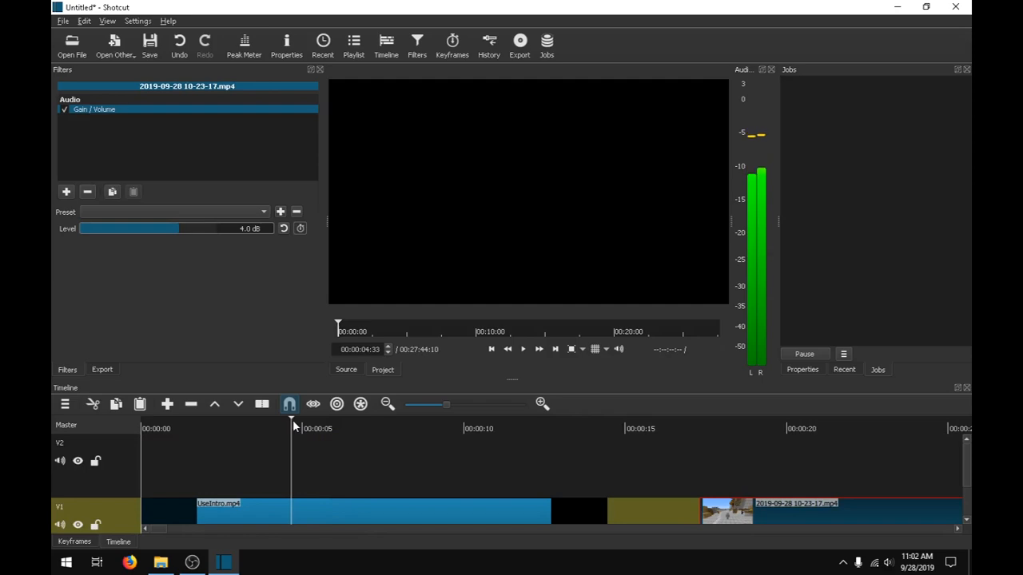
left_click_drag(284, 423, 271, 429)
left_click(385, 353)
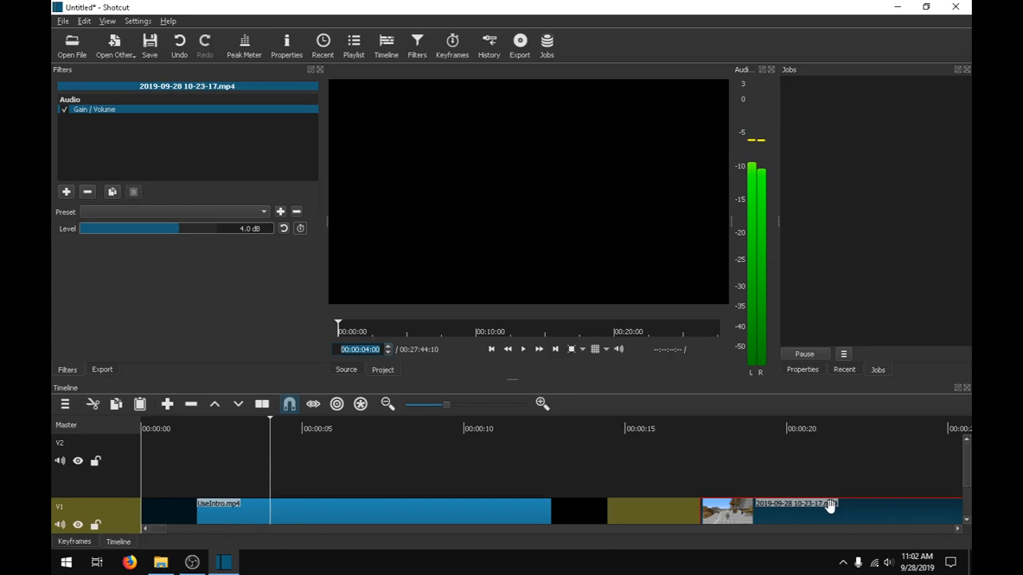
left_click_drag(831, 505, 397, 444)
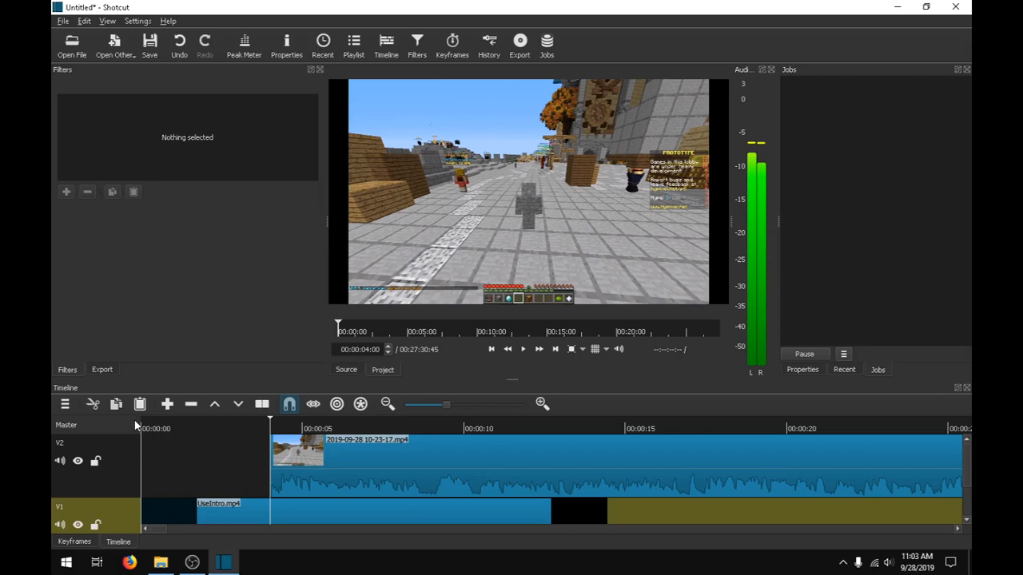
Play the timeline from near the start to check the transition from the intro to the gameplay
left_click(156, 429)
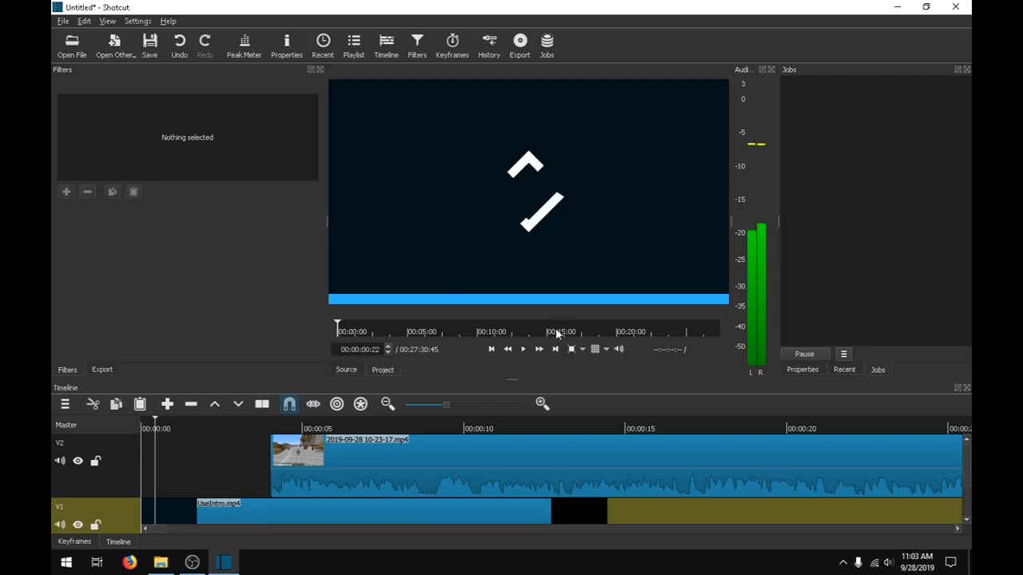
left_click(526, 349)
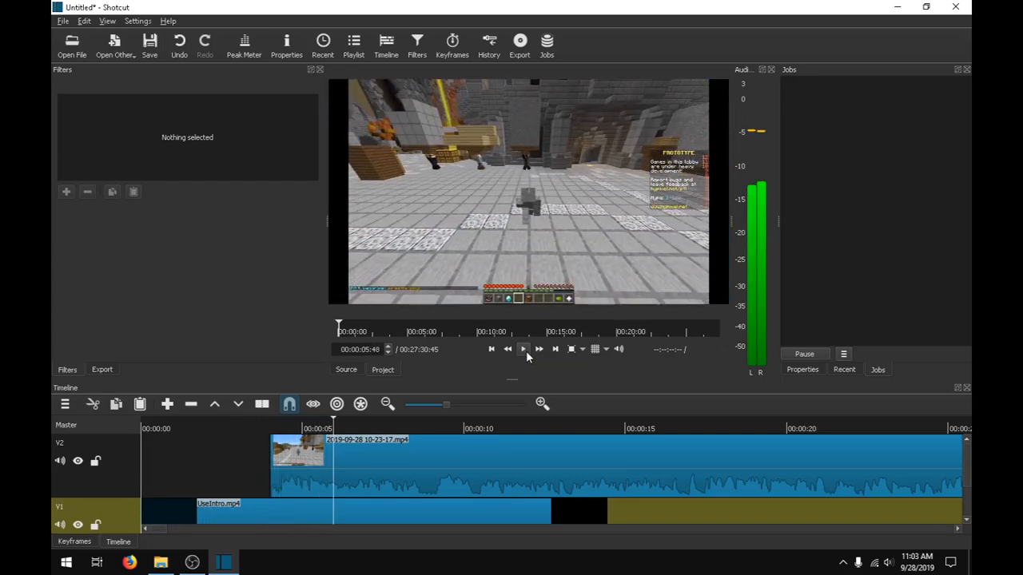
left_click(526, 350)
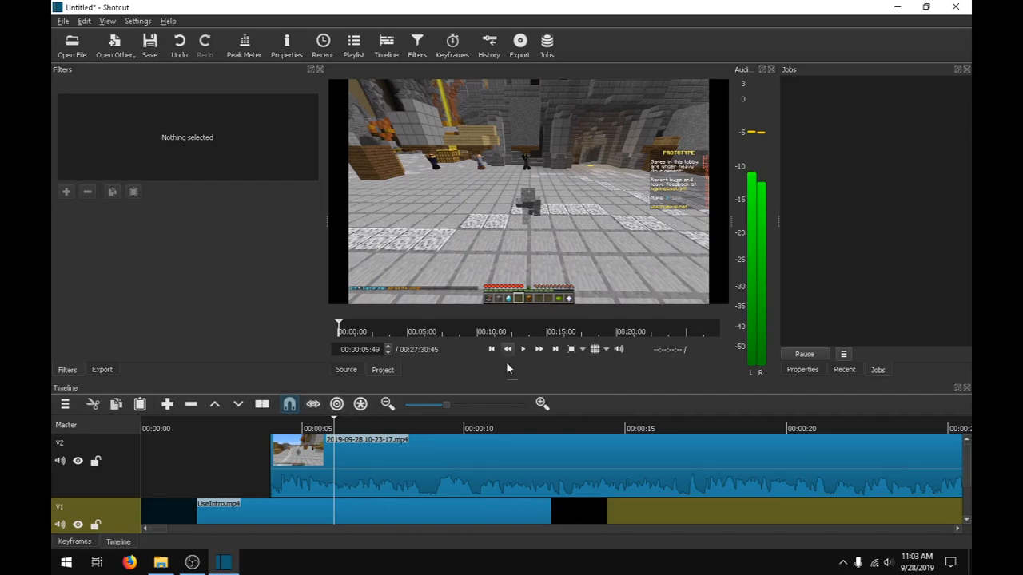
left_click(525, 351)
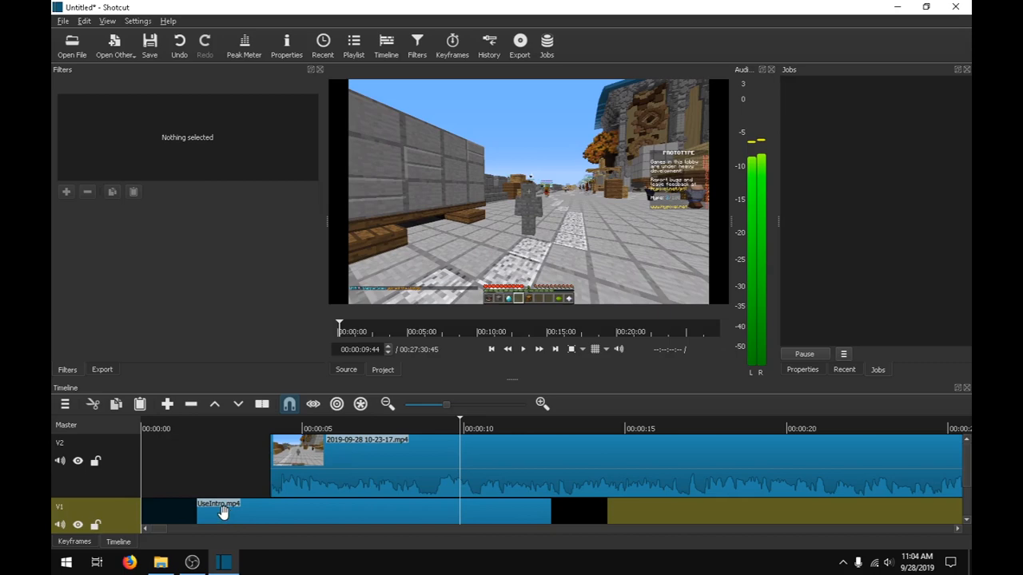
Remove UseIntro.mp4 from V1 and move the gameplay clip to the start of V2
left_click(226, 518)
right_click(247, 516)
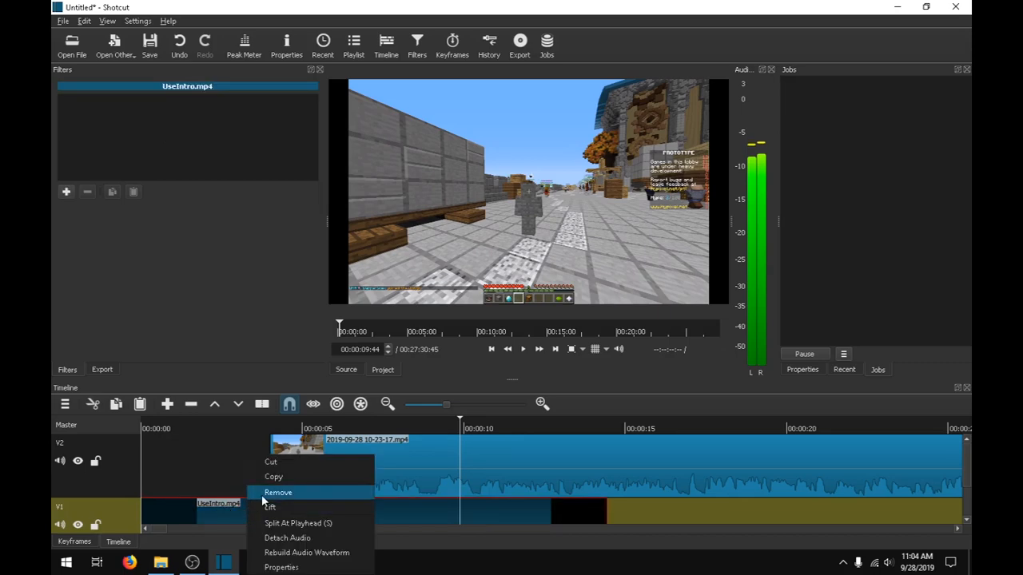
left_click(336, 491)
left_click(160, 455)
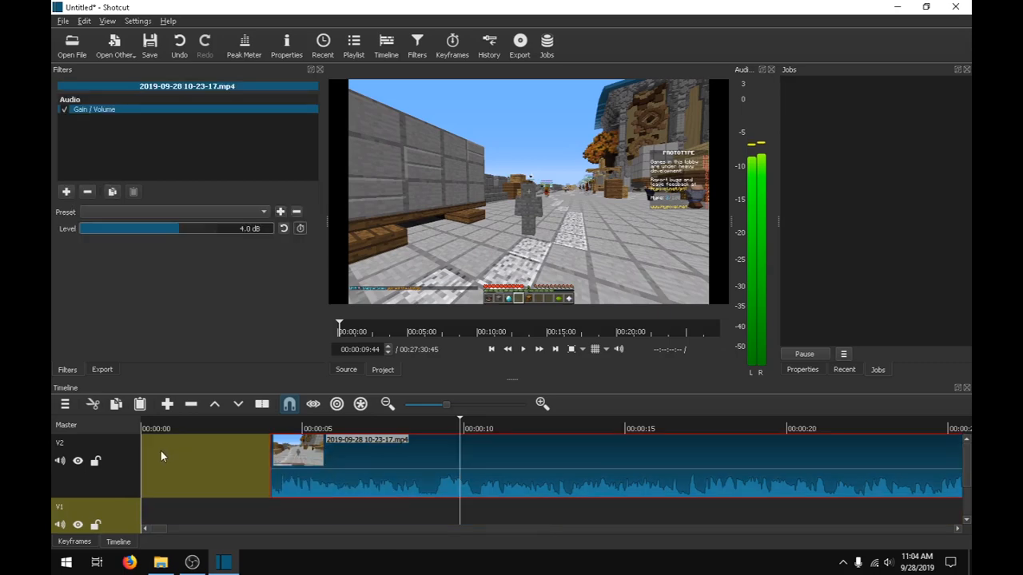
left_click_drag(281, 460, 136, 472)
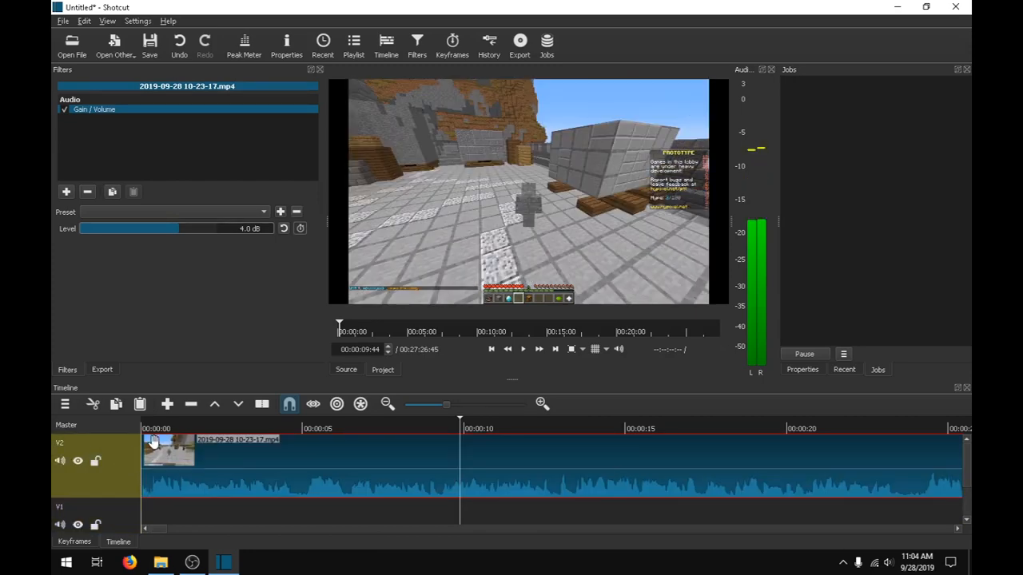
Play and scrub through the opening of the gameplay clip to find the part to trim
left_click(147, 430)
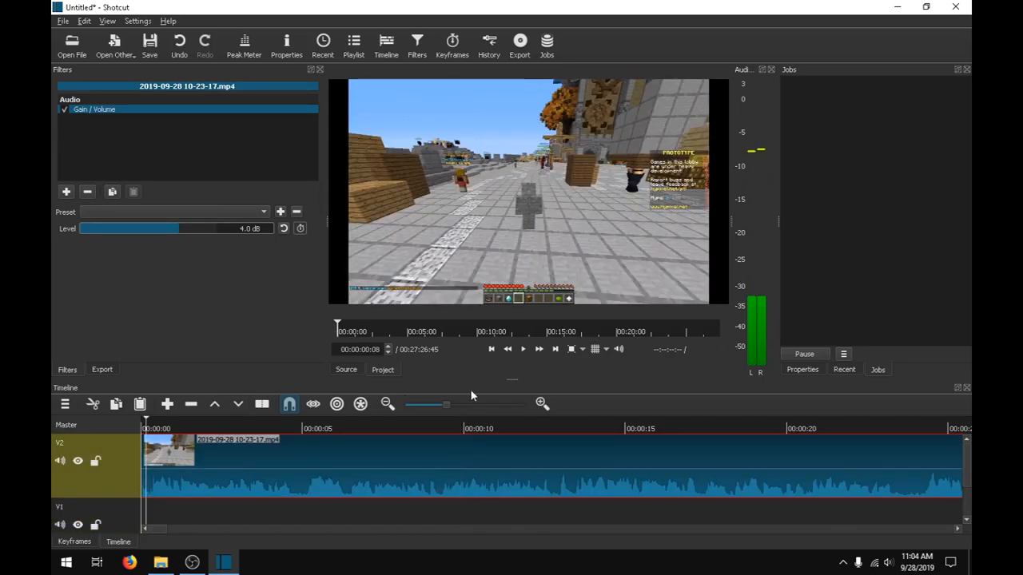
left_click(523, 349)
left_click(151, 426)
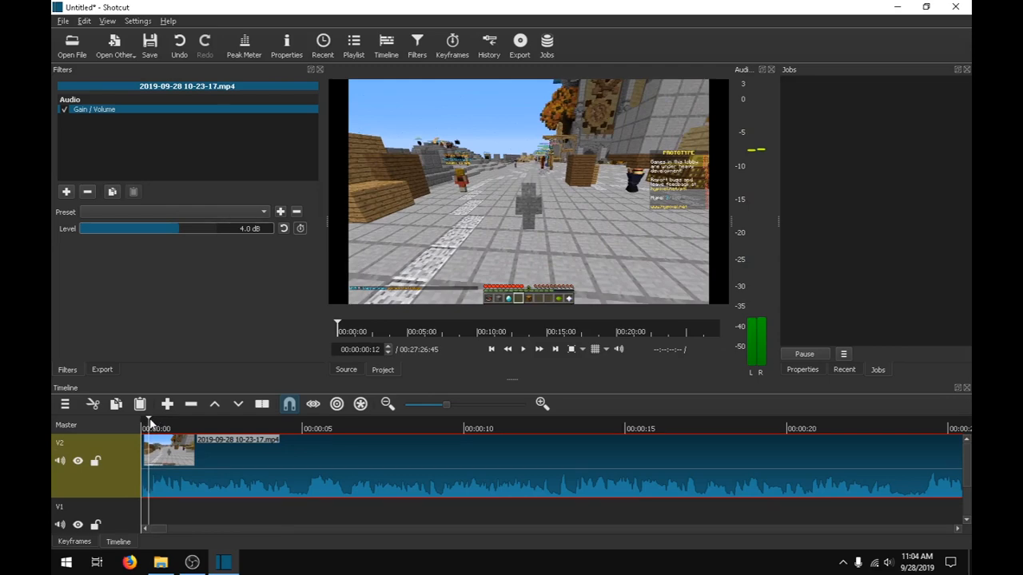
left_click_drag(149, 420, 211, 433)
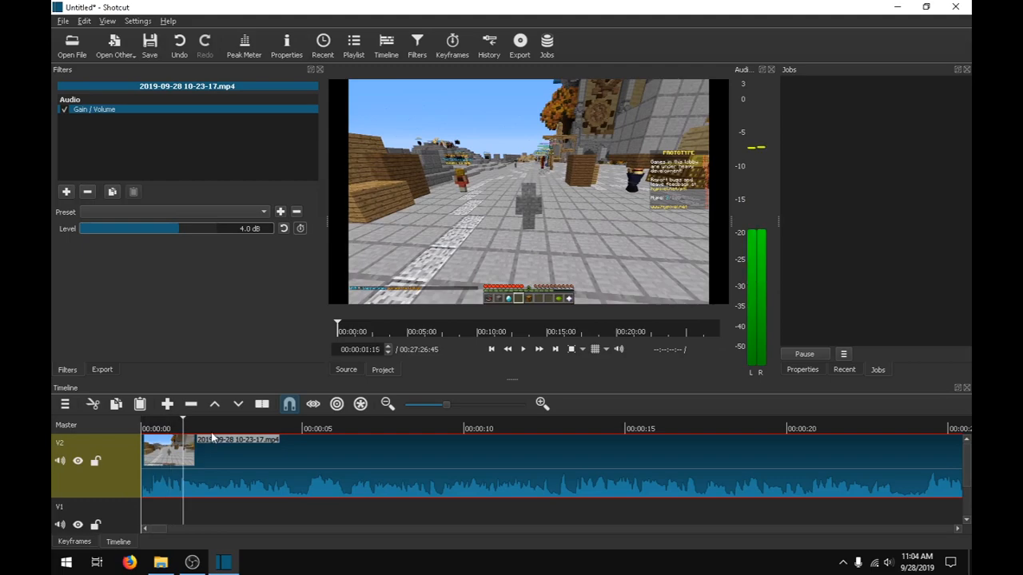
Split the gameplay clip on V2 at 00:00:00:13 and remove the short opening piece with its gap
left_click_drag(444, 405, 458, 413)
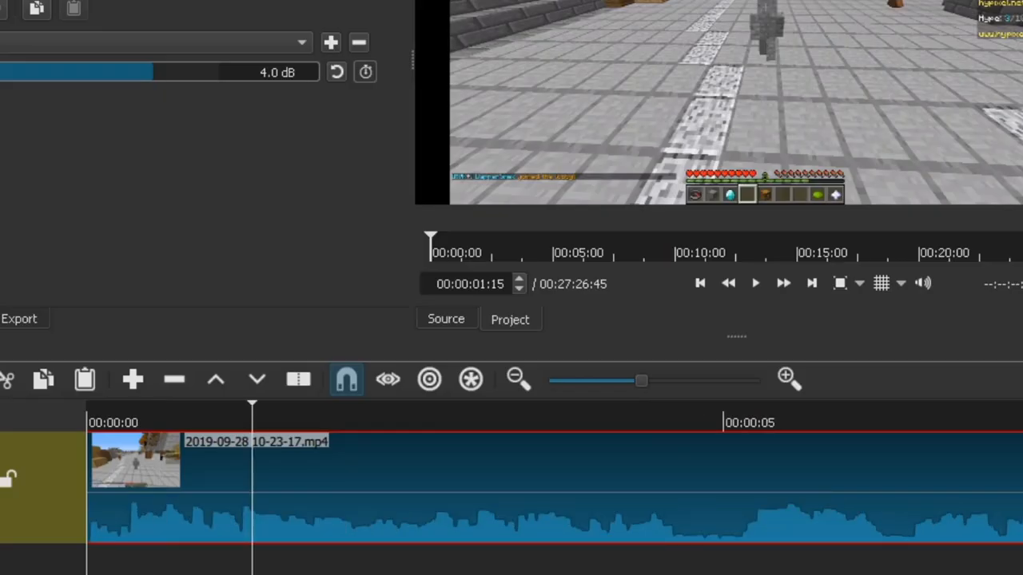
left_click(126, 414)
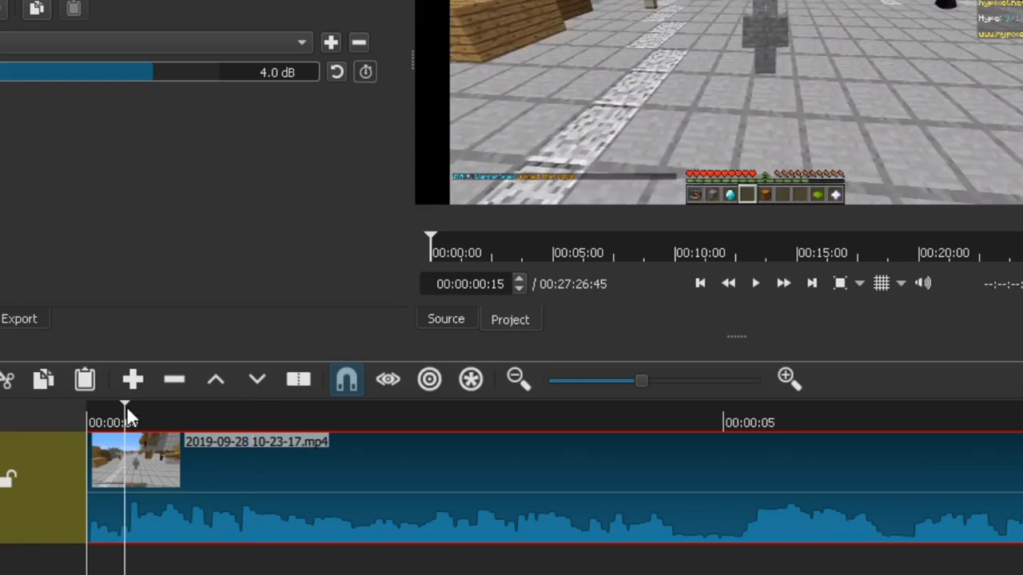
left_click_drag(126, 412, 120, 417)
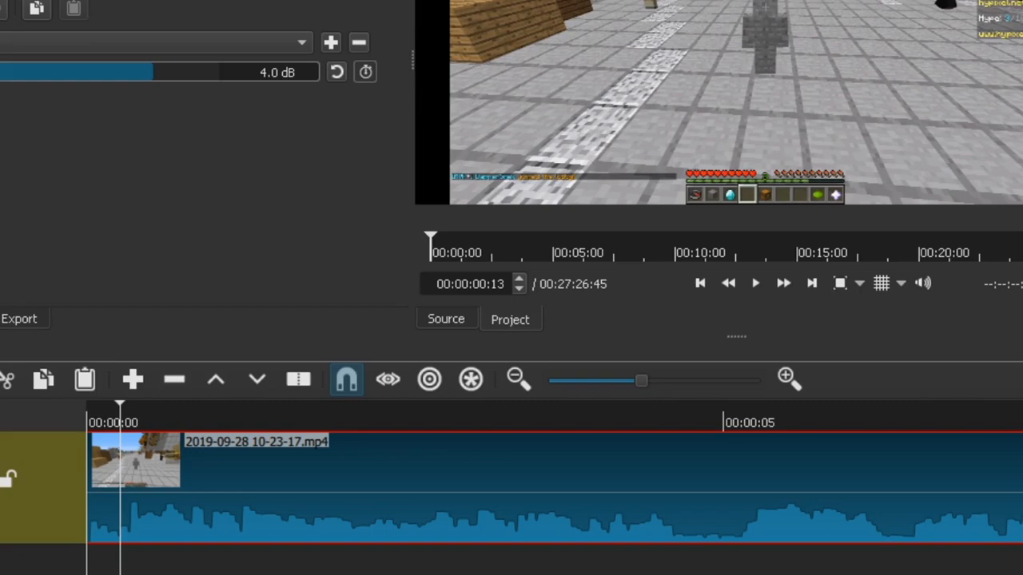
key("s")
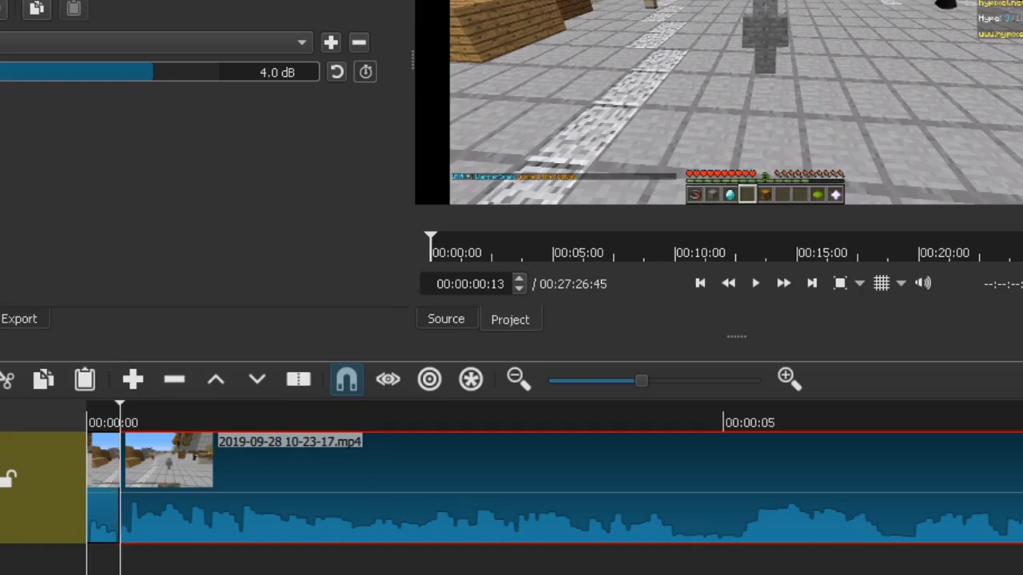
right_click(100, 482)
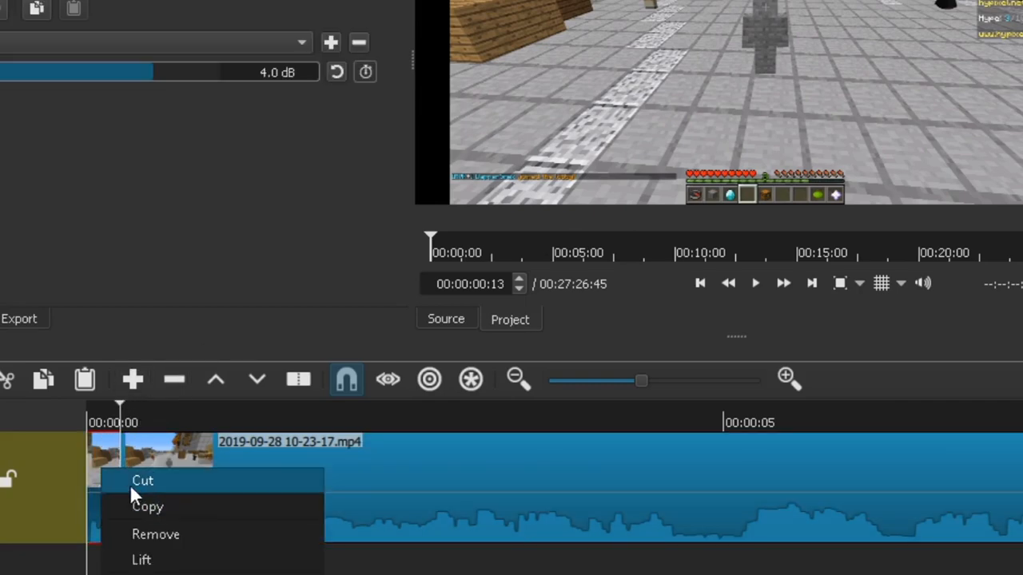
left_click(131, 535)
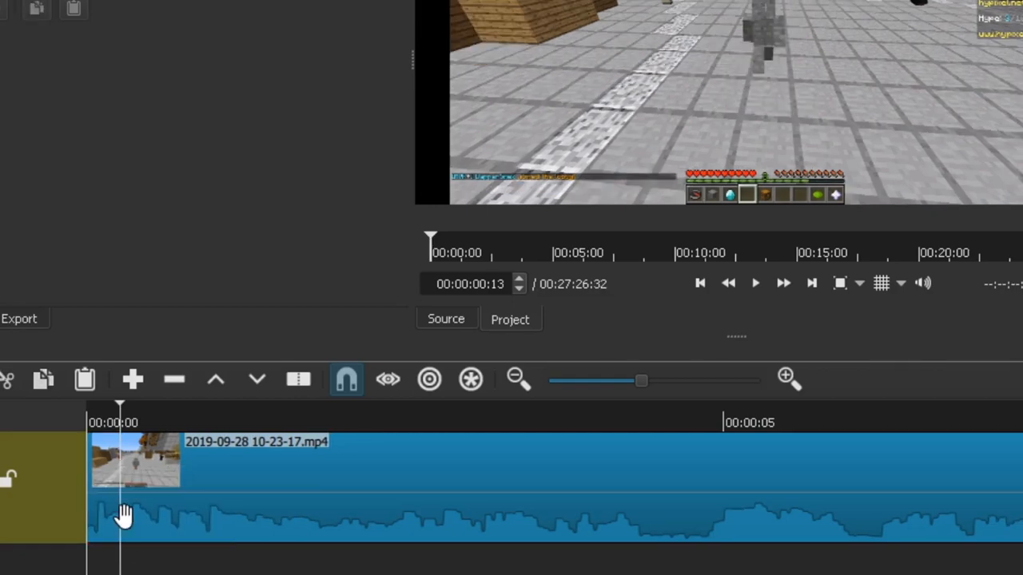
Play the trimmed gameplay clip from its start to check the cut, and place the playhead at 00:00:04:22
left_click(124, 515)
left_click(93, 423)
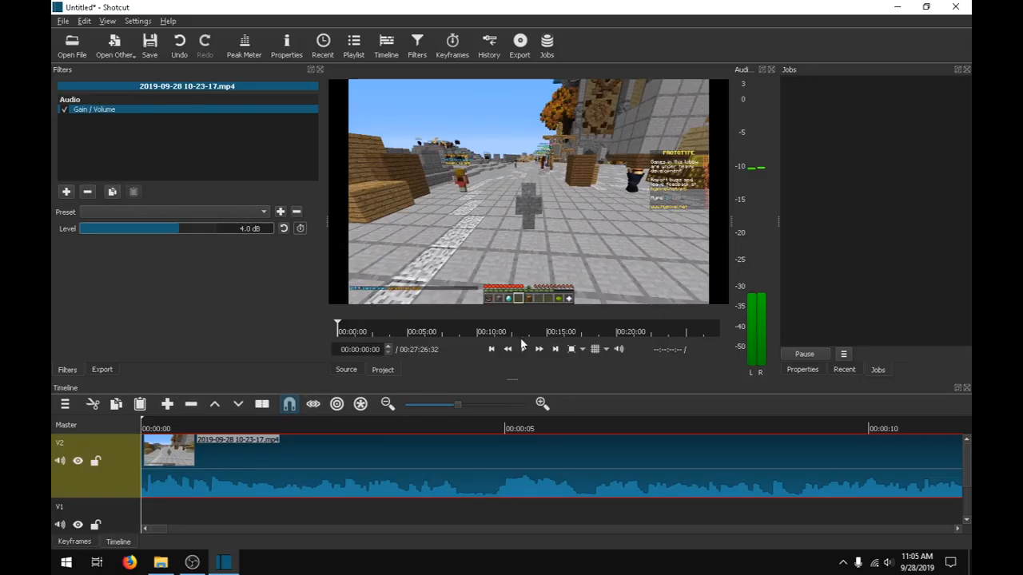
left_click(755, 283)
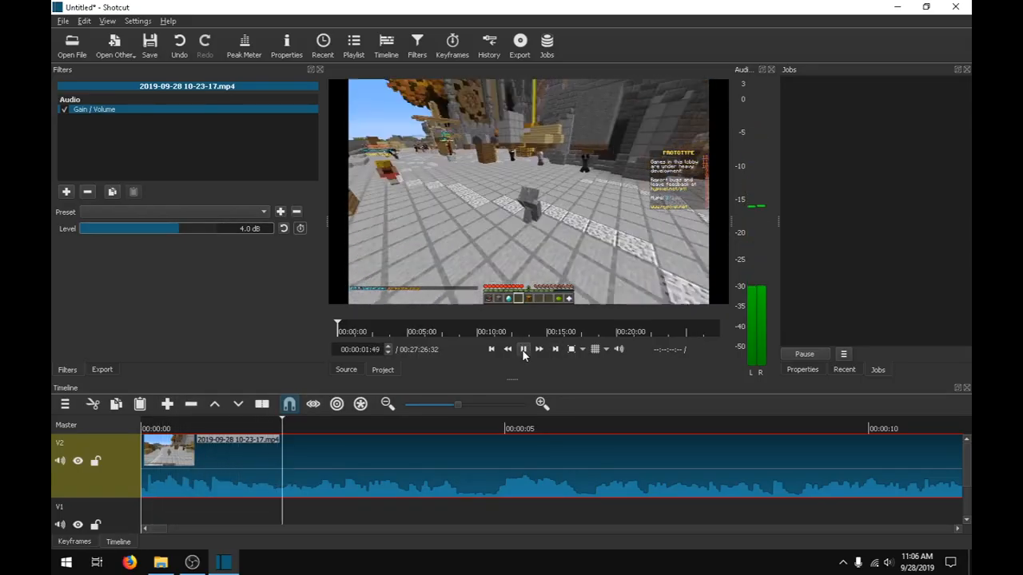
left_click(523, 351)
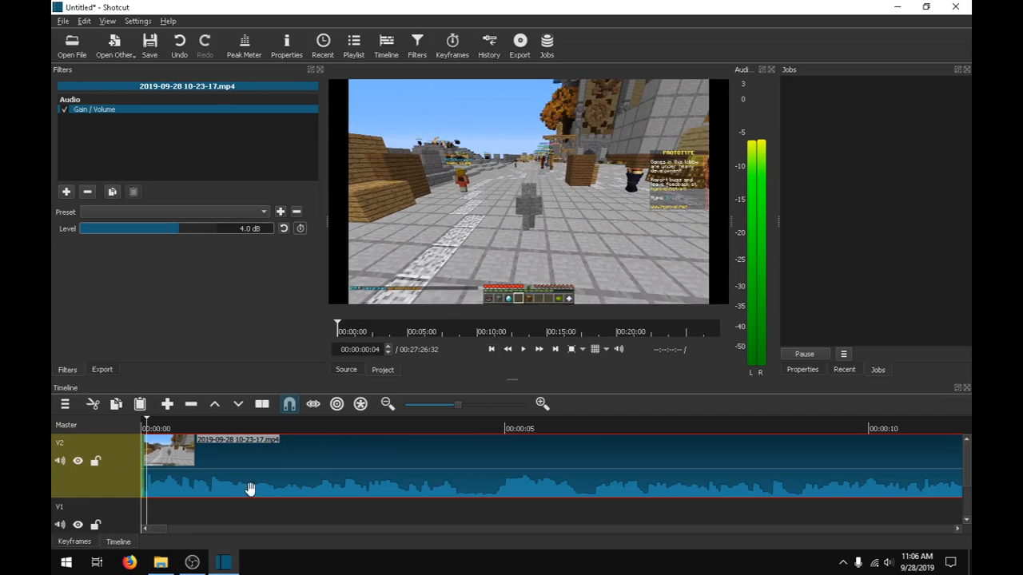
left_click(523, 350)
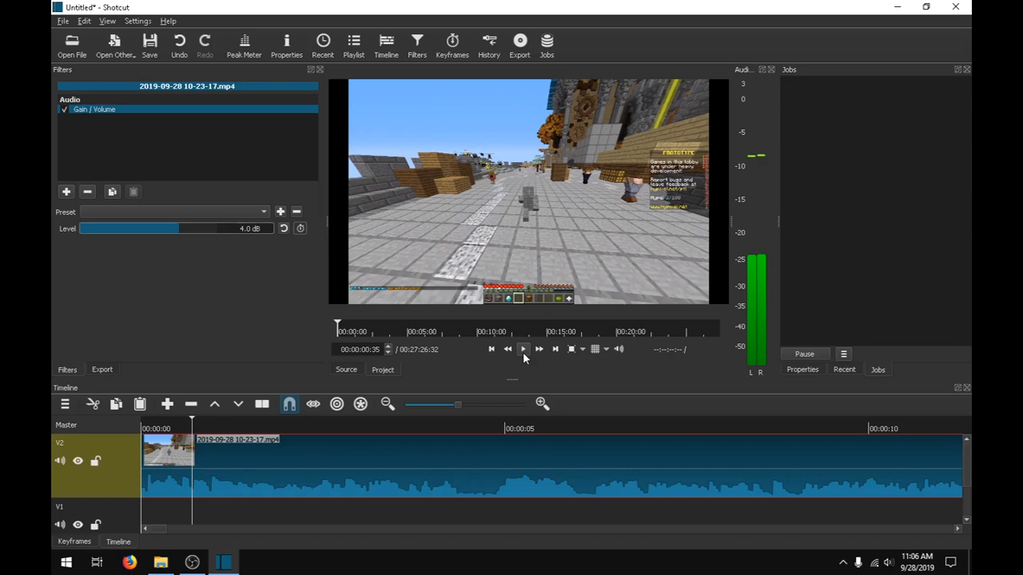
left_click(524, 352)
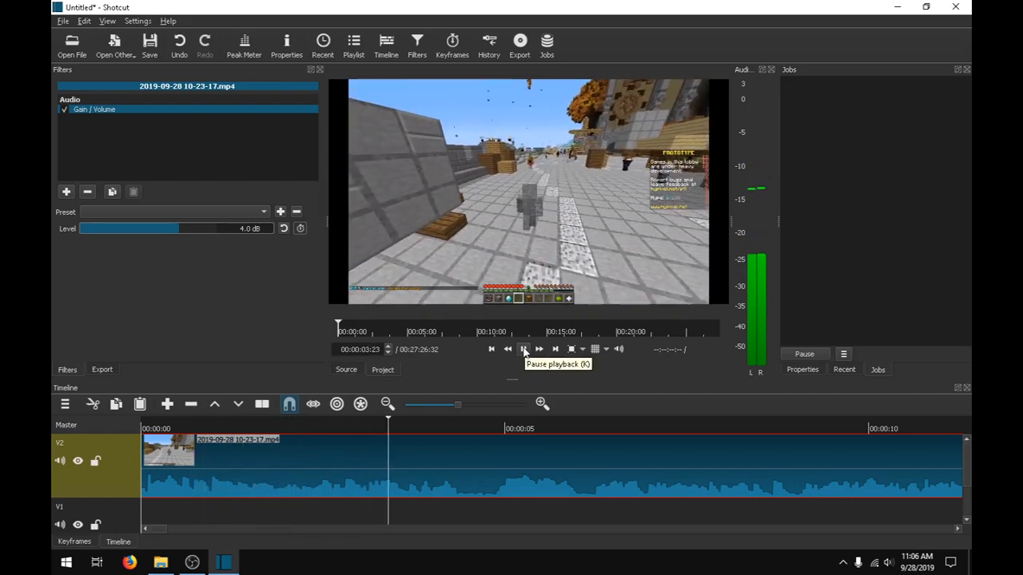
left_click(523, 352)
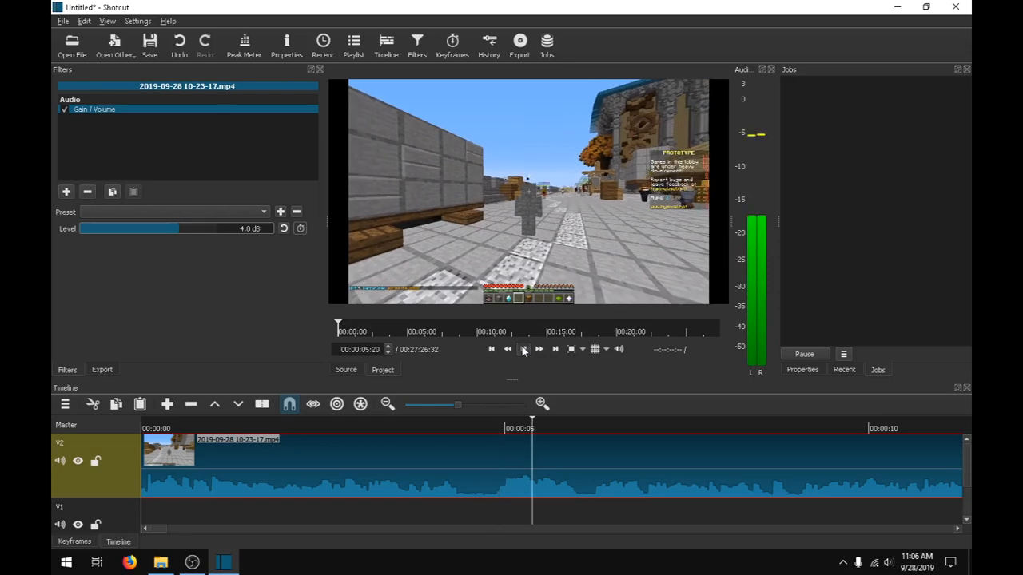
left_click(464, 427)
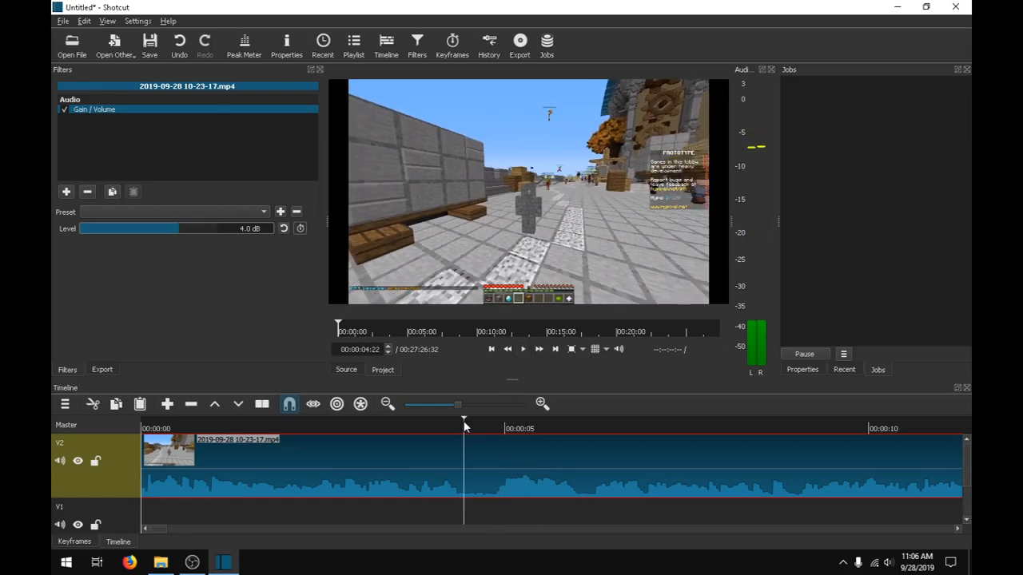
Split the gameplay clip on V2 at 00:00:04:20 and again at 00:00:04:42
left_click(461, 426)
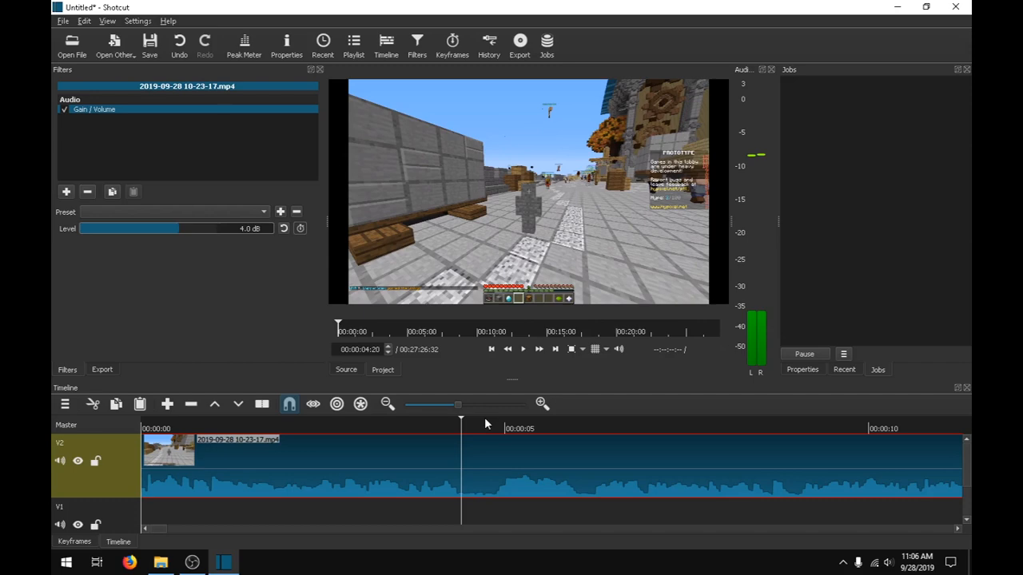
key("s")
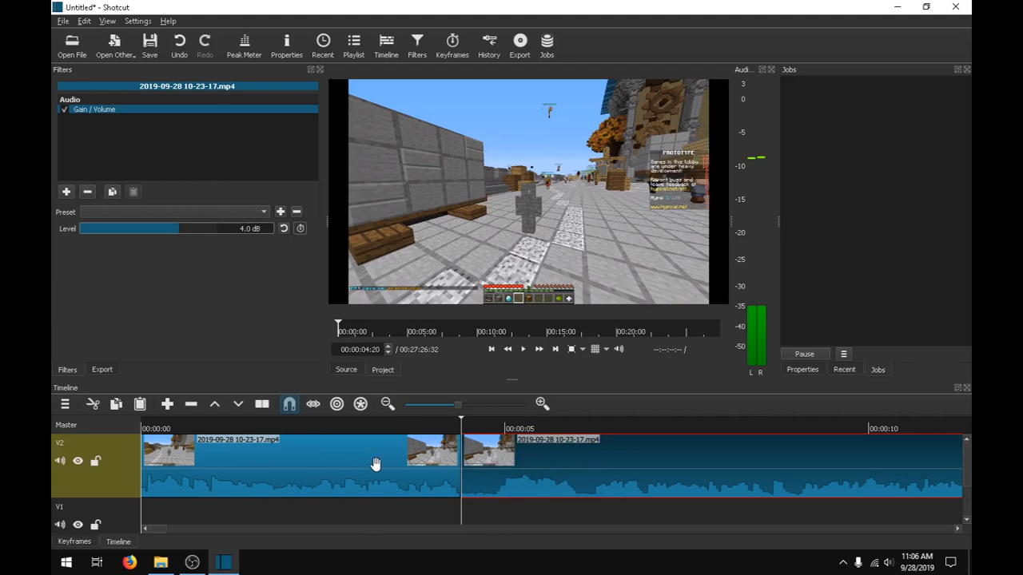
left_click(432, 438)
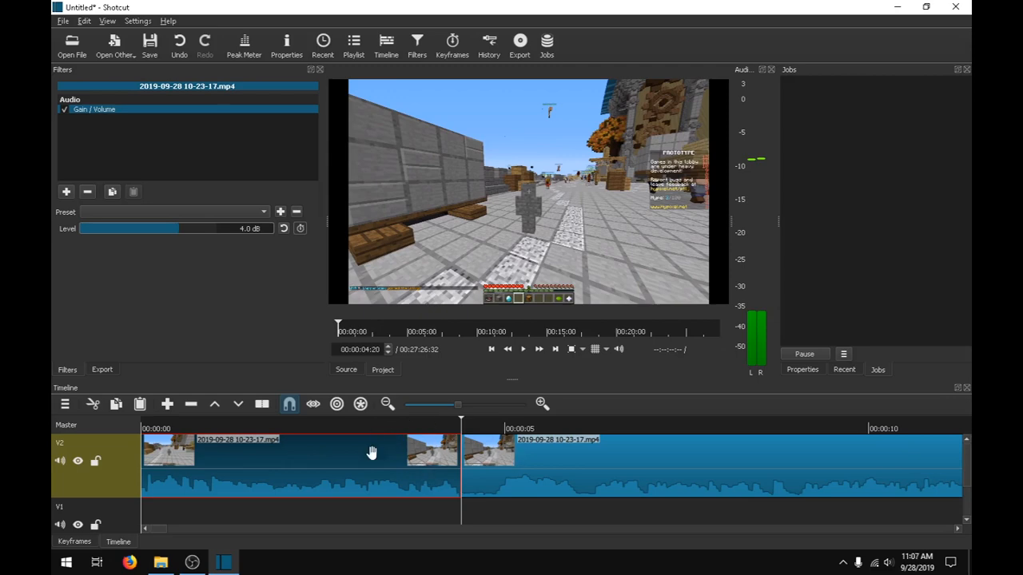
left_click(520, 485)
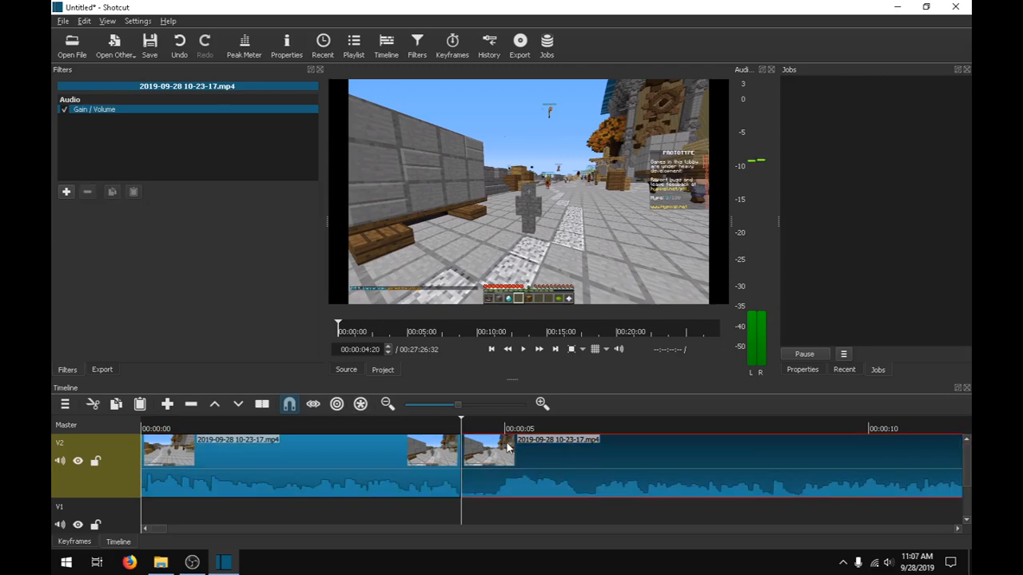
left_click(493, 428)
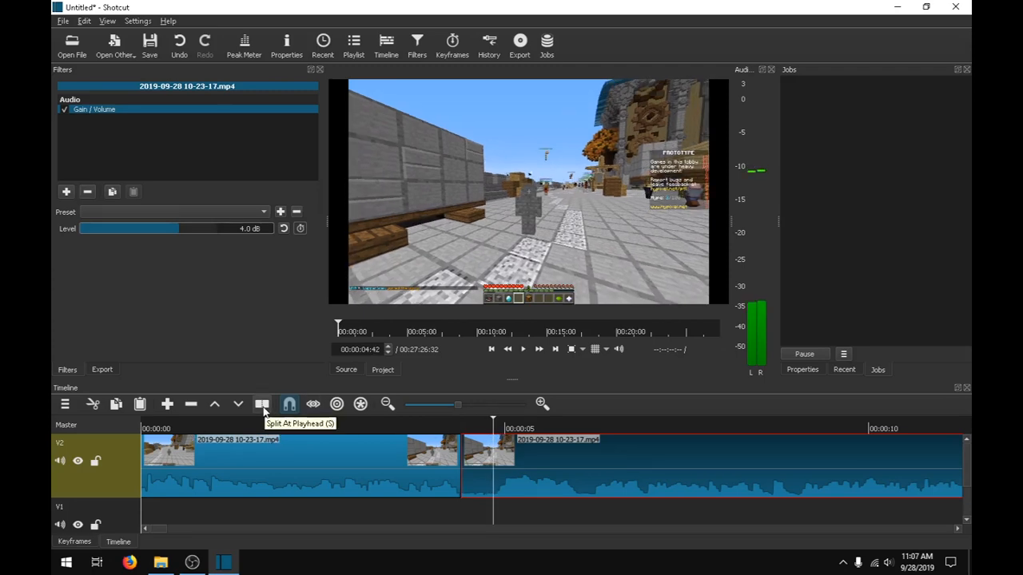
key("s")
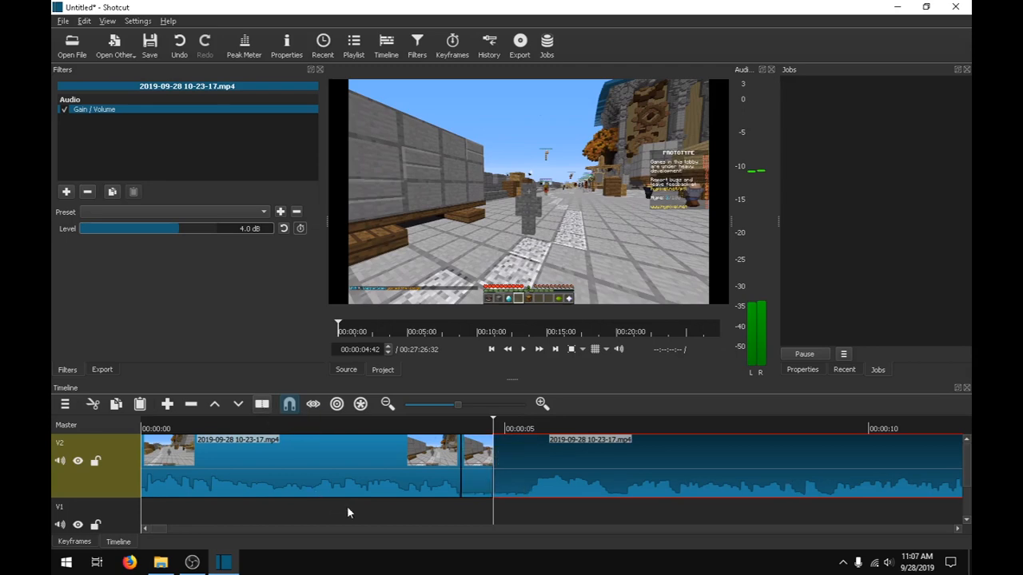
Remove the short piece between the two cuts on V2, closing its gap, and place the playhead just before the remaining cut
left_click(469, 426)
left_click(452, 426)
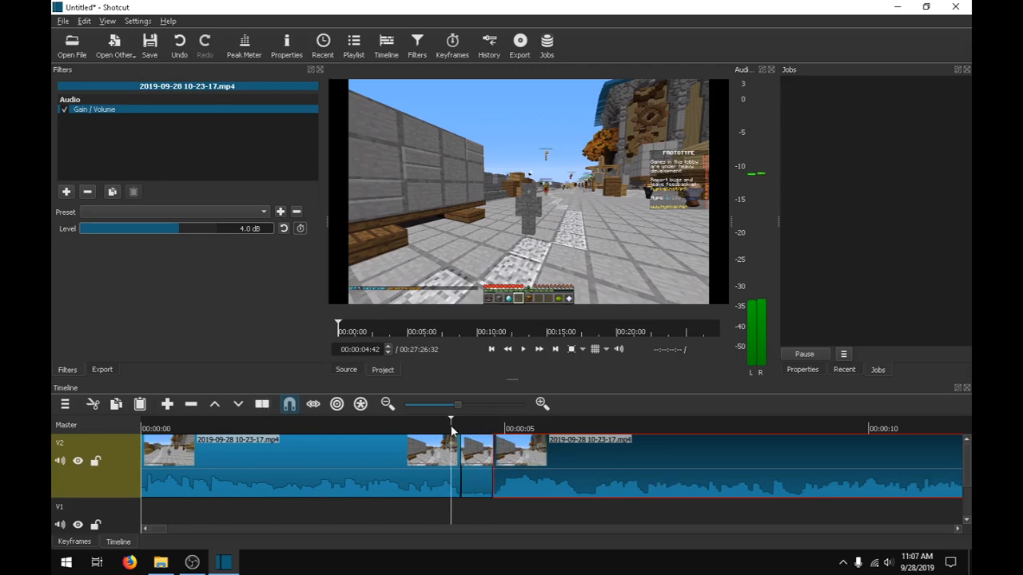
left_click(485, 426)
right_click(490, 454)
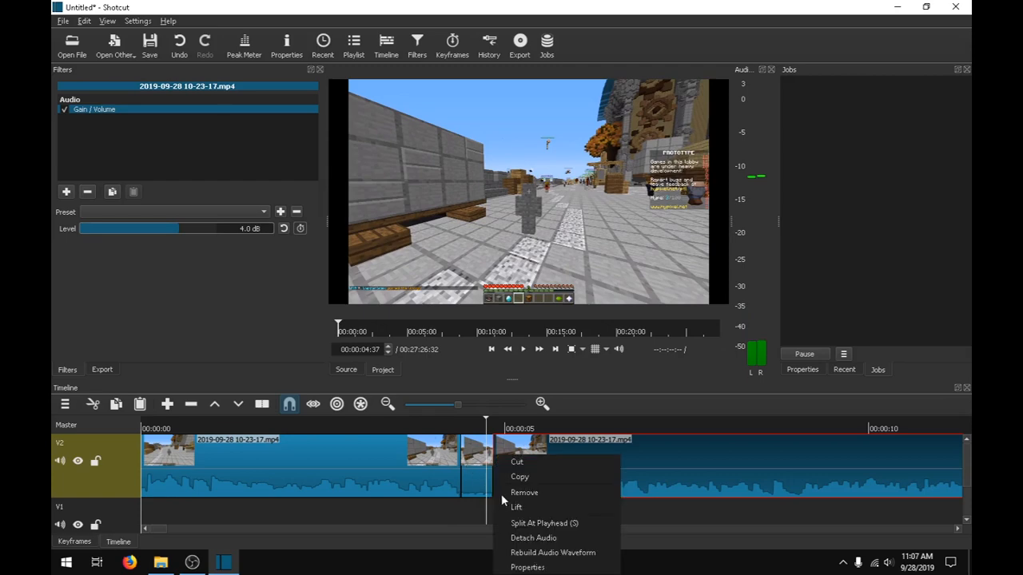
left_click(501, 493)
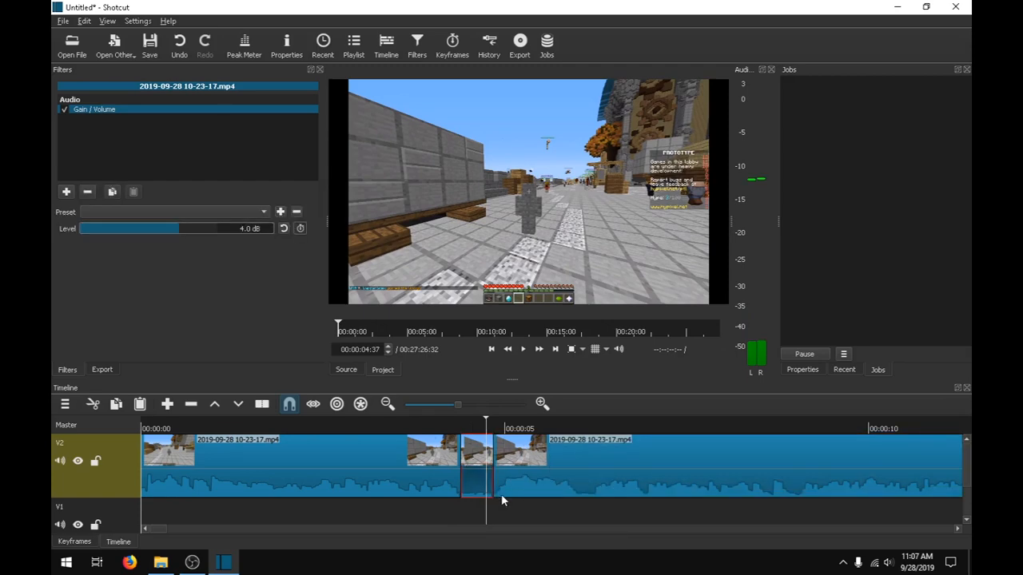
left_click(448, 428)
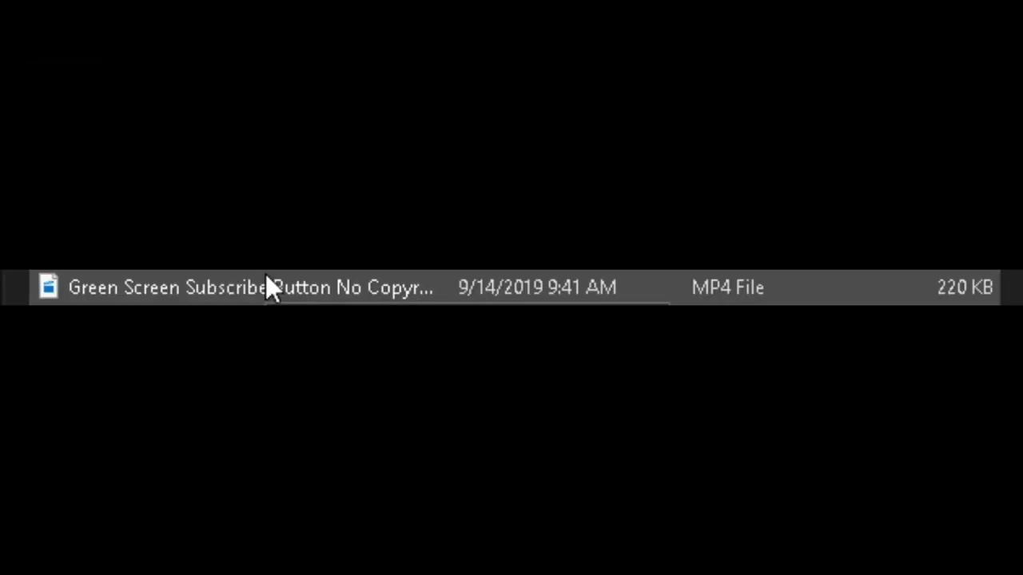
Open Green Screen Subscribe Button No Copyright.mp4 and place it on a new video track V3, starting at the gameplay cut at 00:00:04:20
left_click(267, 286)
left_click_drag(366, 287, 1022, 288)
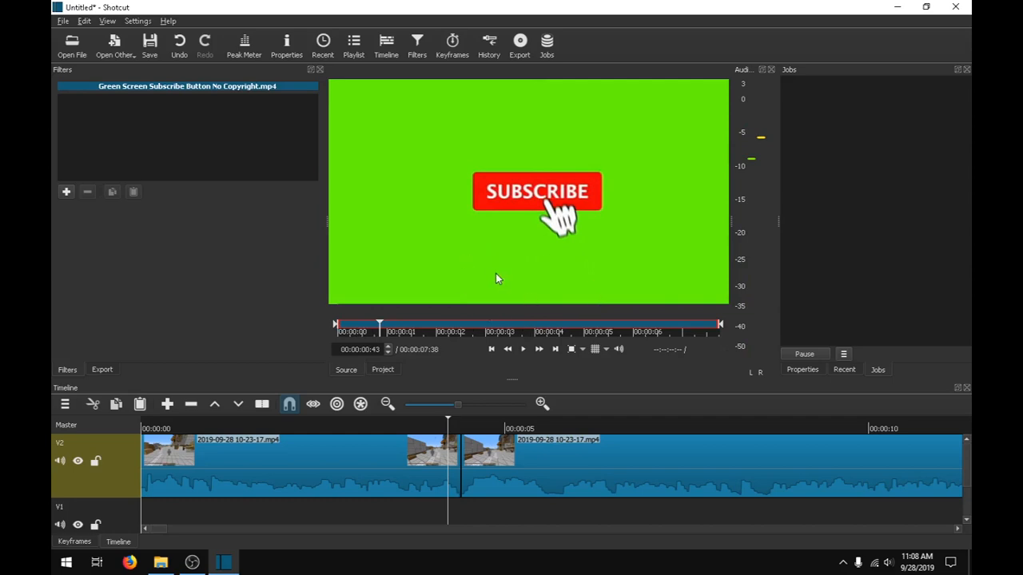
right_click(105, 488)
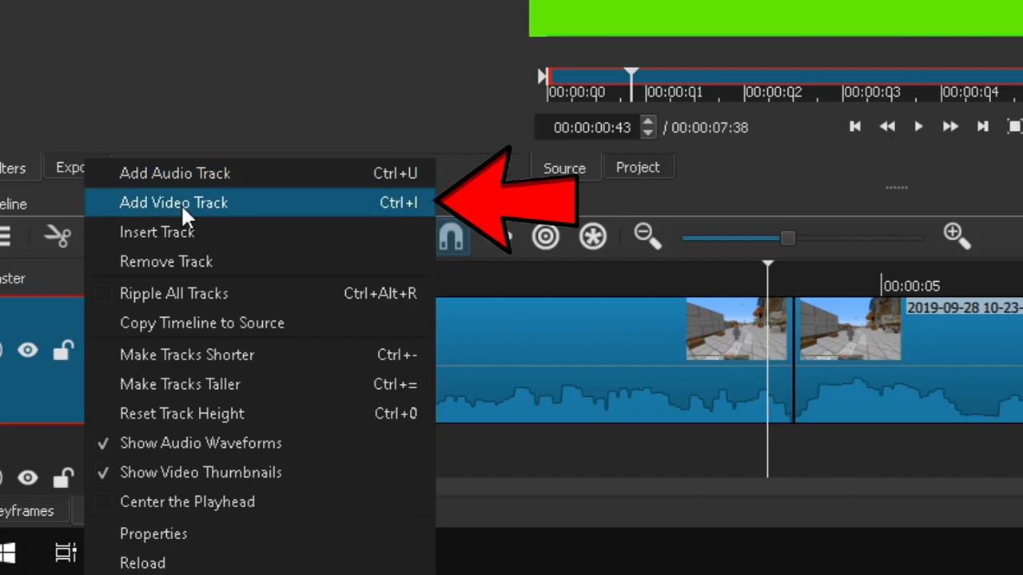
left_click(180, 203)
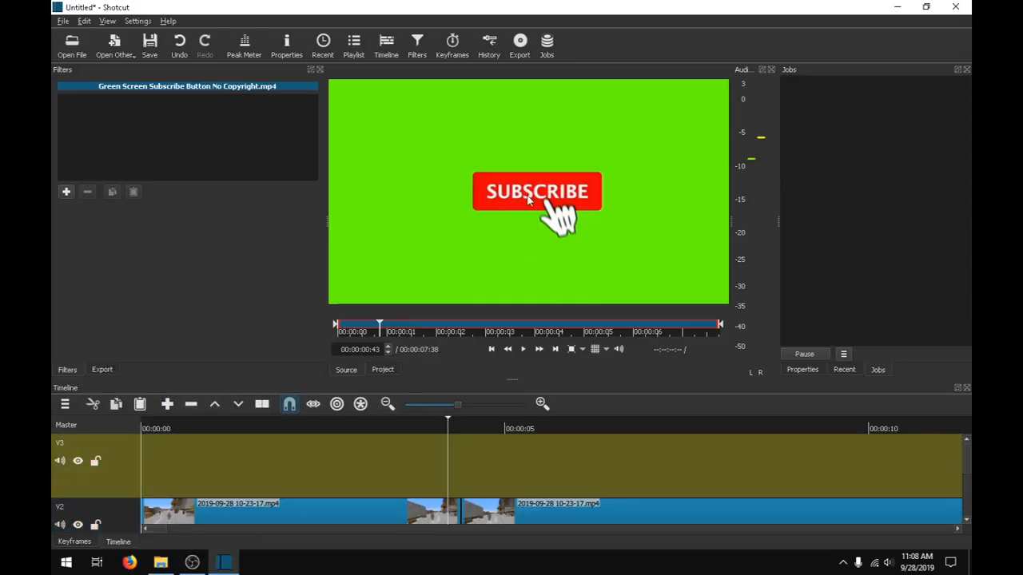
left_click_drag(529, 200, 463, 472)
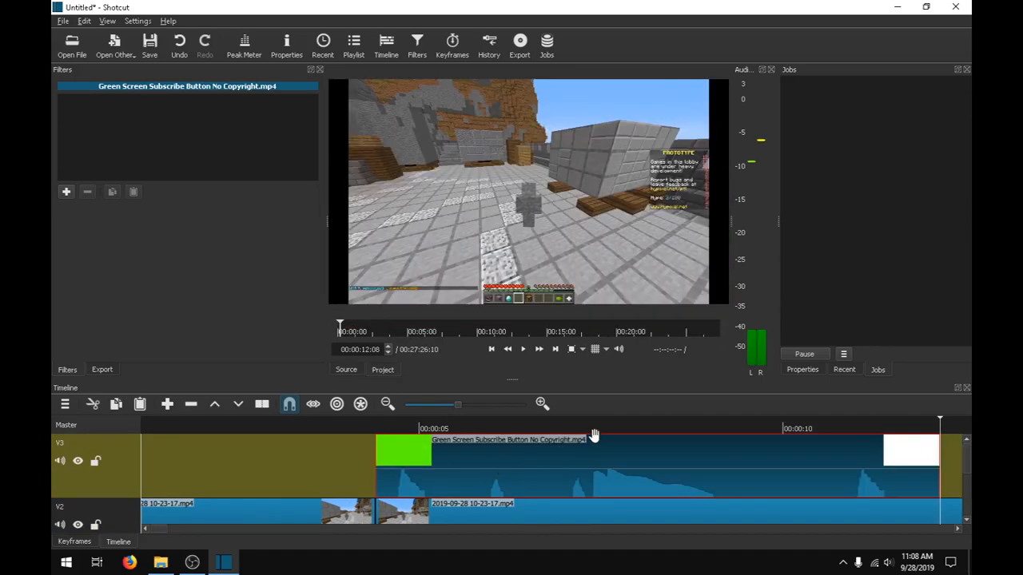
Scrub and play from just before the subscribe button clip on V3 to check its start and animation, pausing at 00:00:06:42
left_click(392, 429)
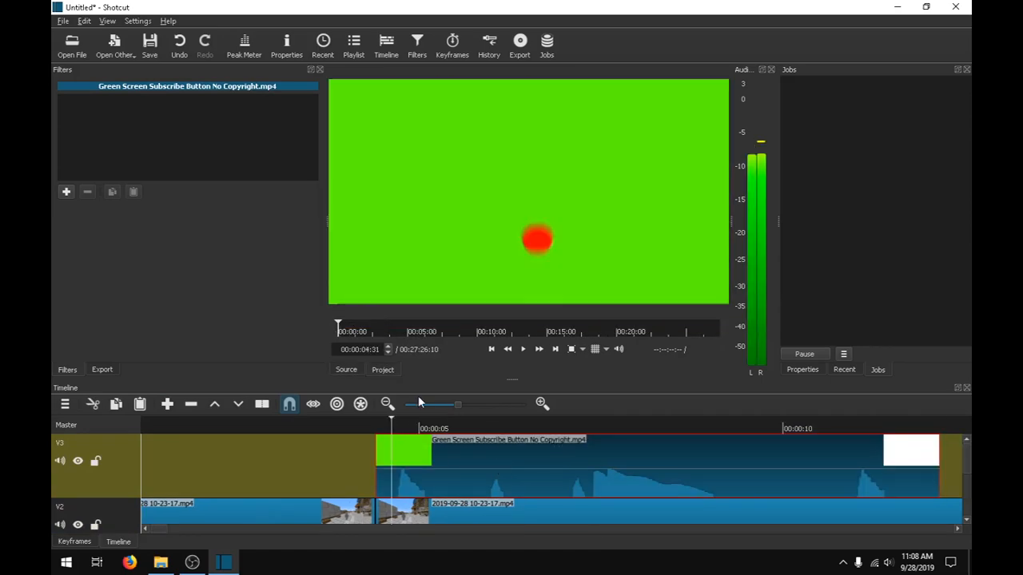
left_click(376, 429)
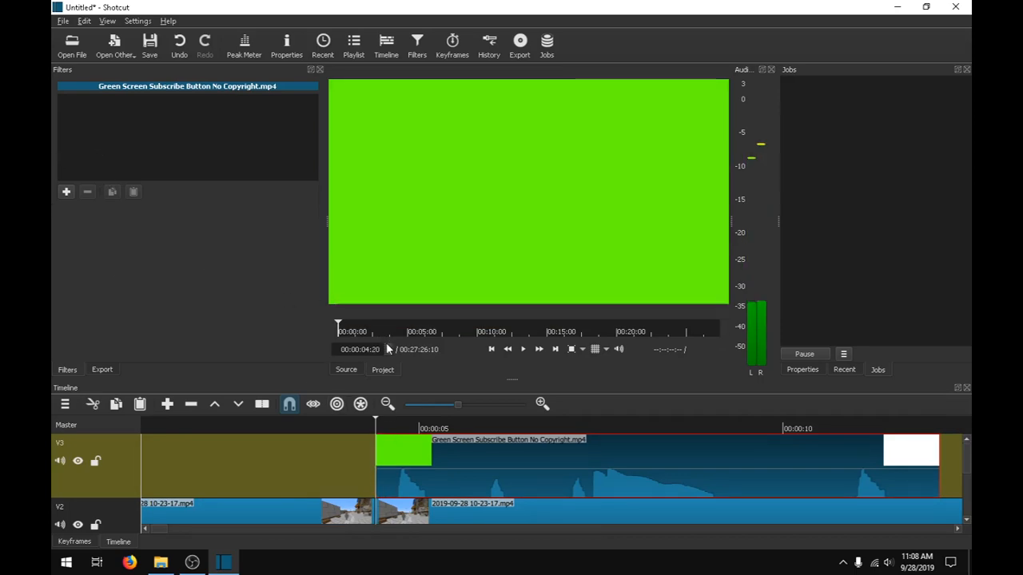
left_click(357, 425)
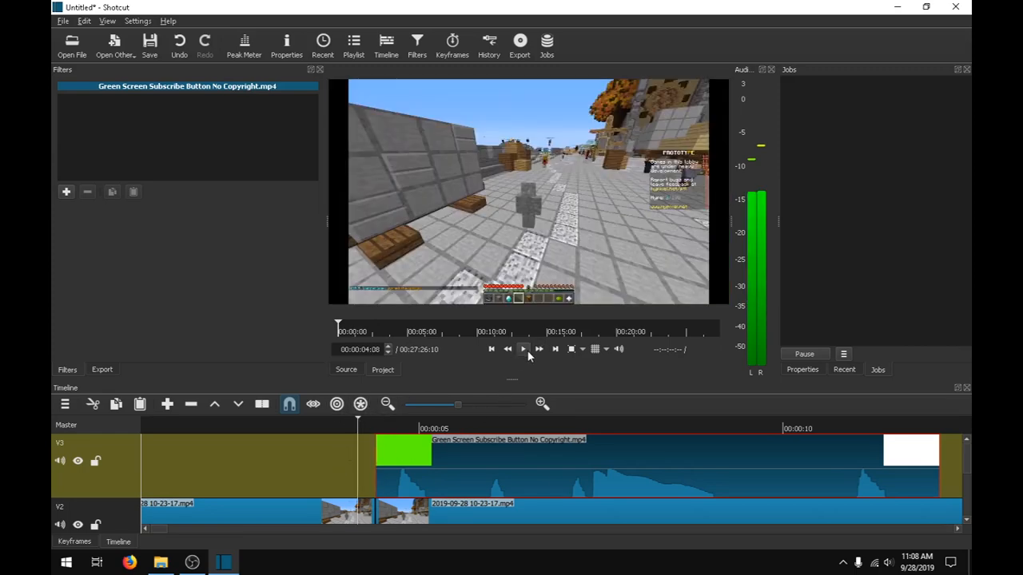
left_click(524, 349)
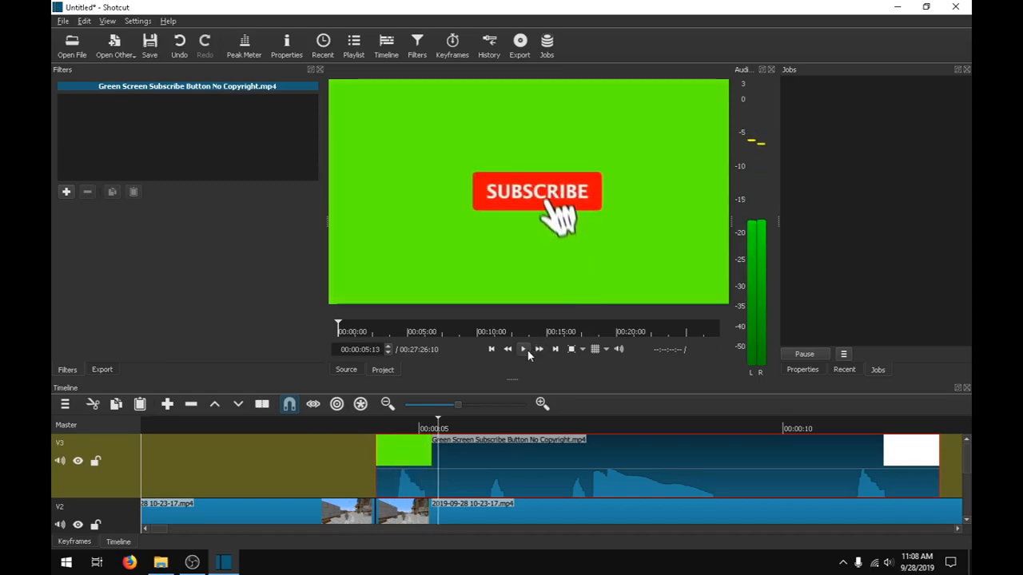
left_click(524, 349)
left_click(356, 426)
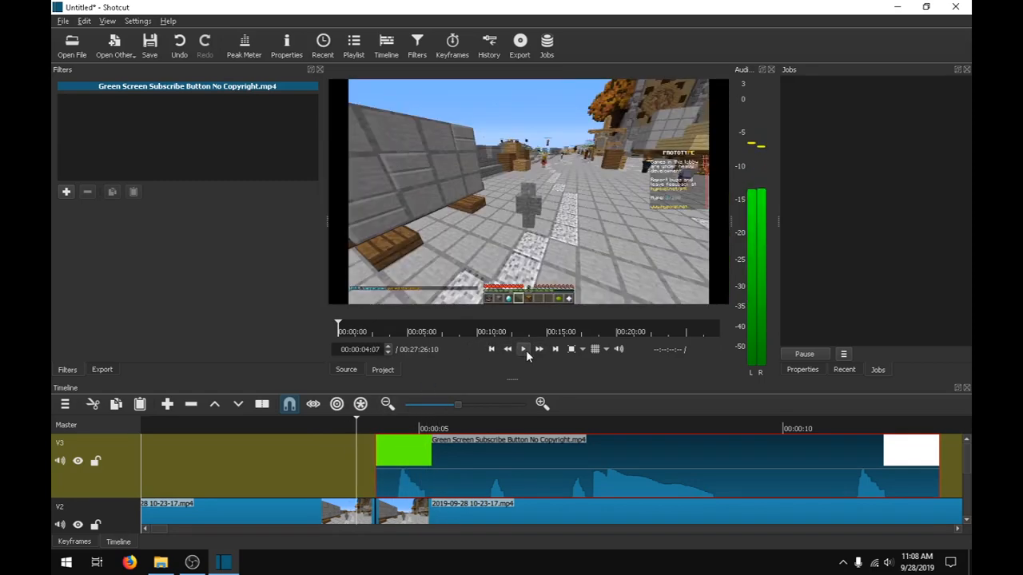
left_click(524, 353)
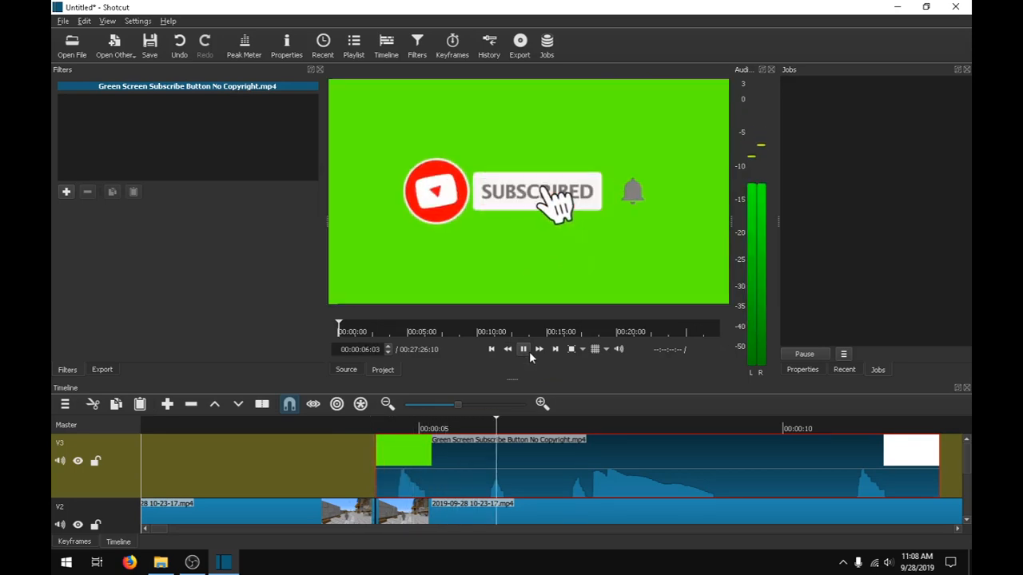
left_click(525, 351)
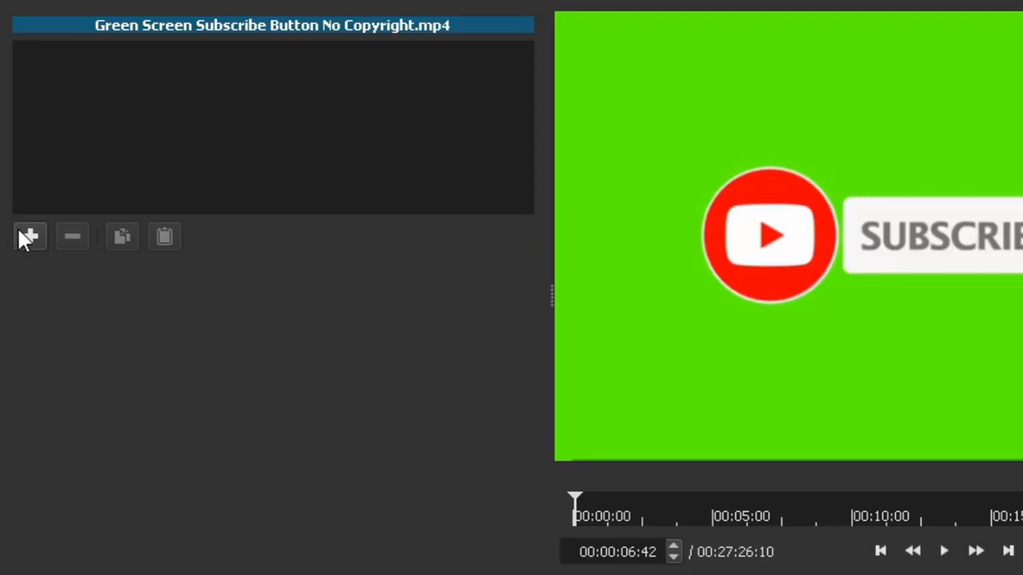
Start adding a filter to the subscribe button clip and browse the video filters down to the Chroma Key entries
left_click(66, 192)
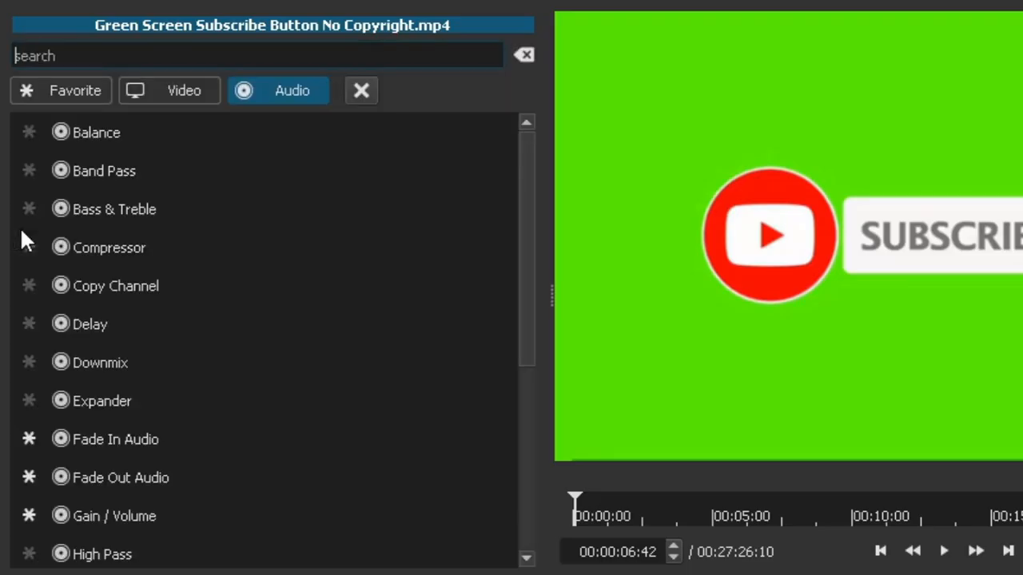
left_click(134, 93)
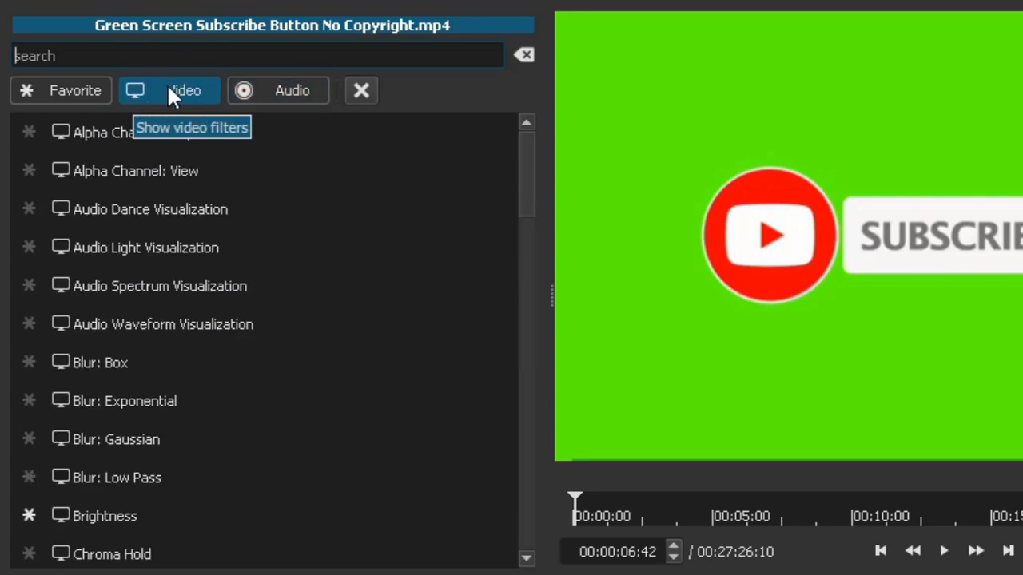
scroll(138, 256, "down", 1)
scroll(140, 262, "down", 2)
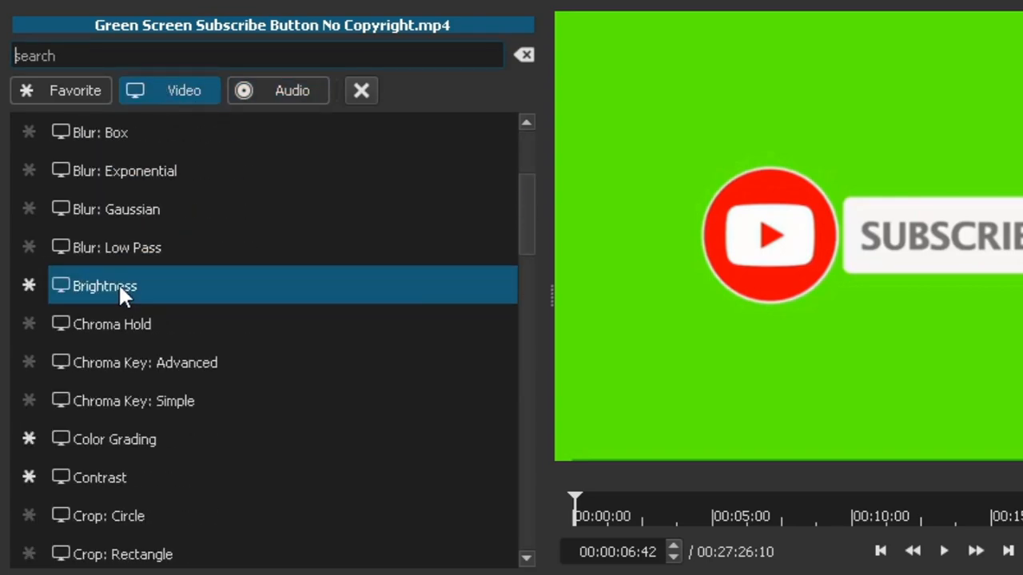